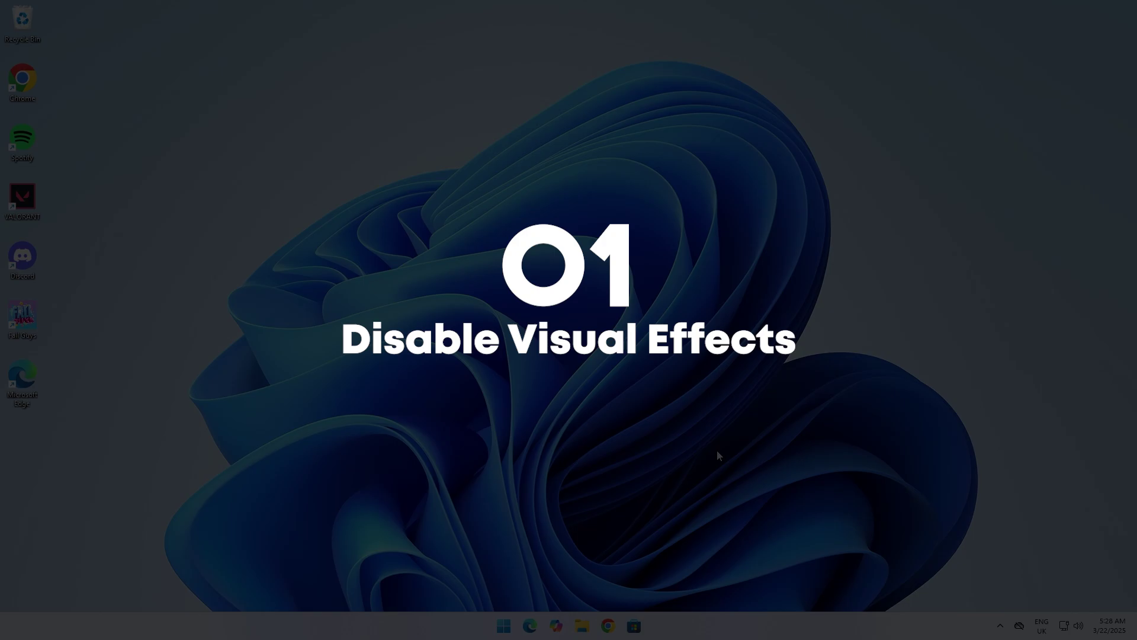
- Find the Visual effects page via Start search and switch Transparency and Animation effects off
key(super)
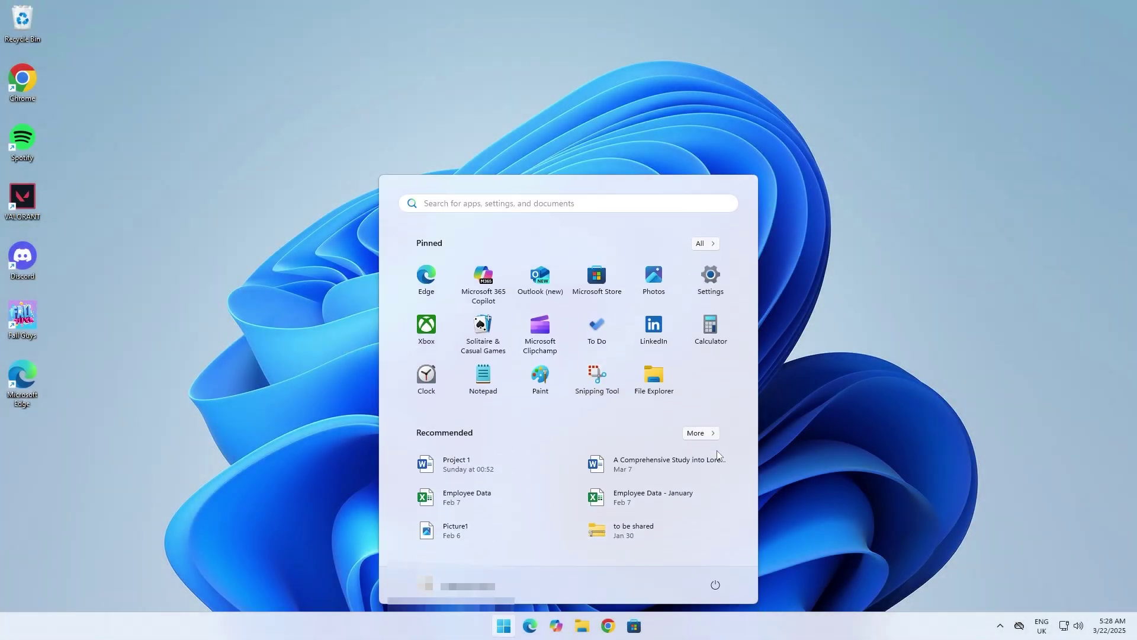
text(visual e)
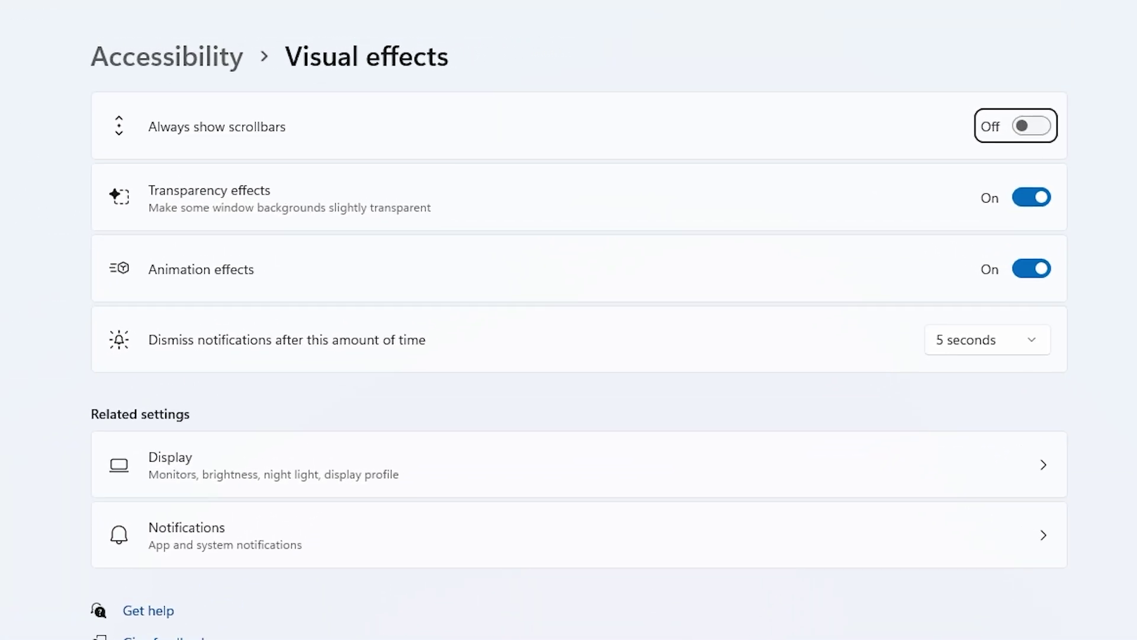
click(1032, 202)
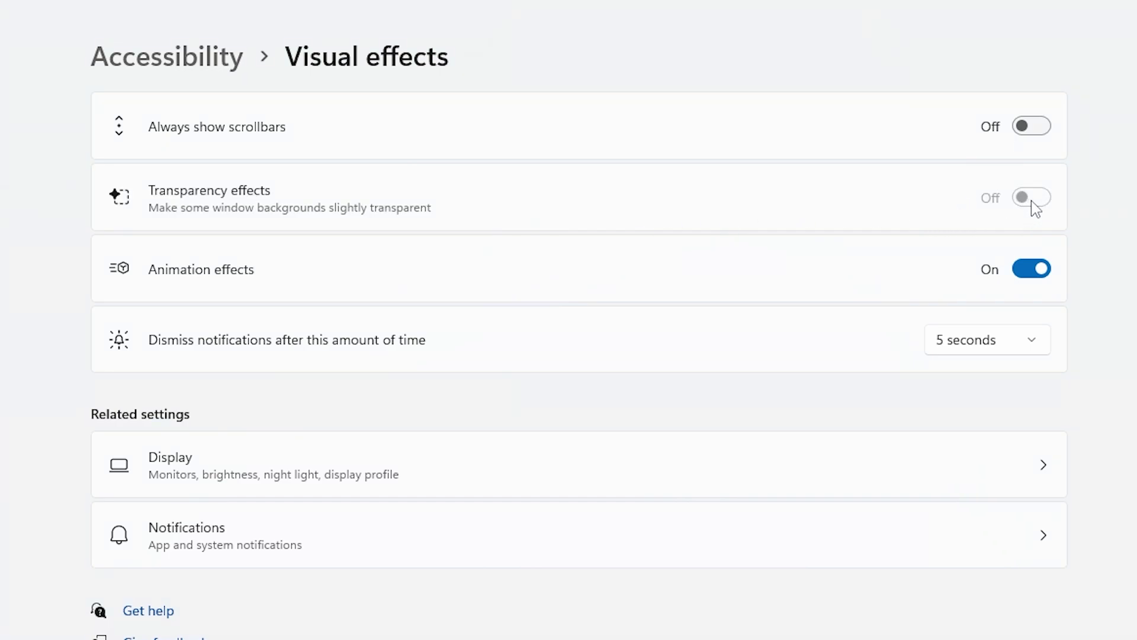
click(1032, 272)
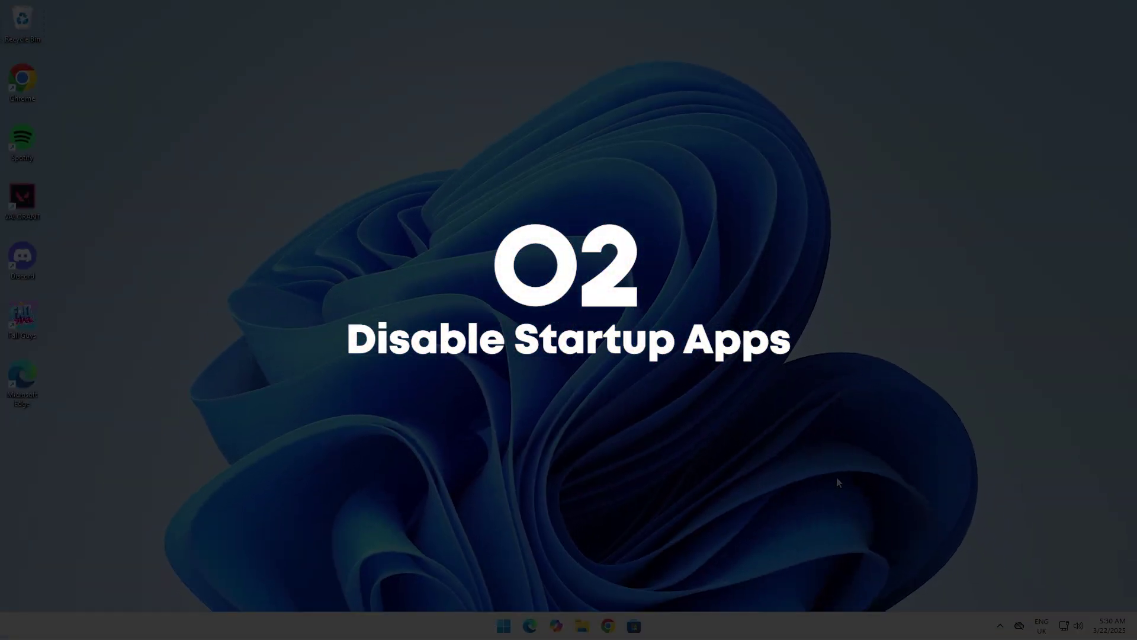
- In Startup apps, turn off EpicGamesLauncher, OneDrive, Mobile devices, Spotify and Steam
key(super)
text(startup apps)
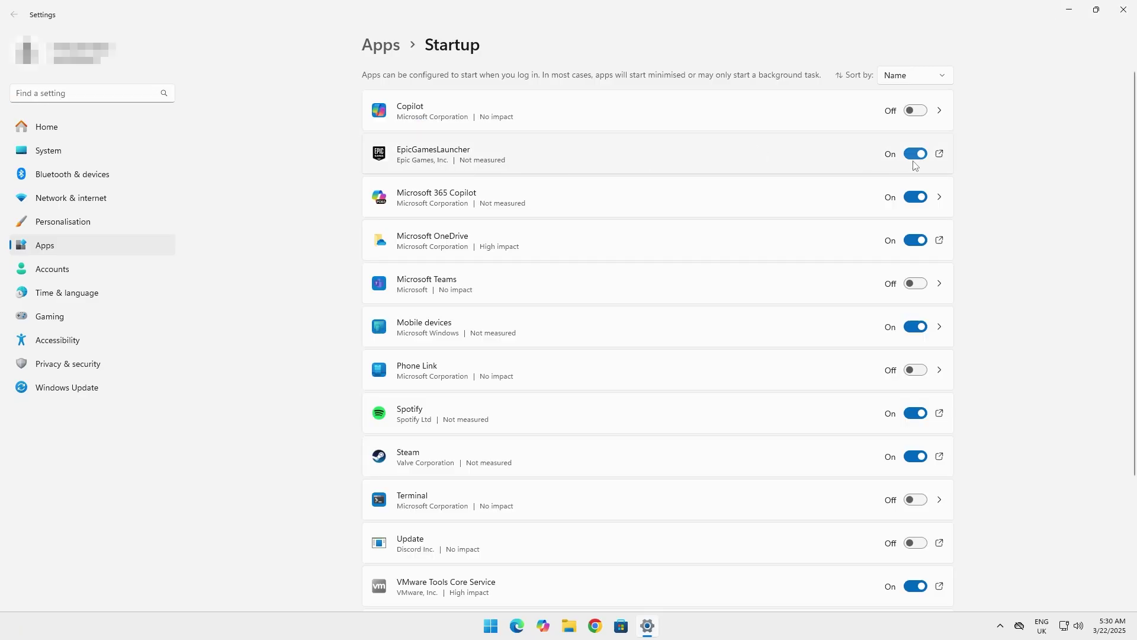
click(915, 196)
click(917, 242)
click(915, 327)
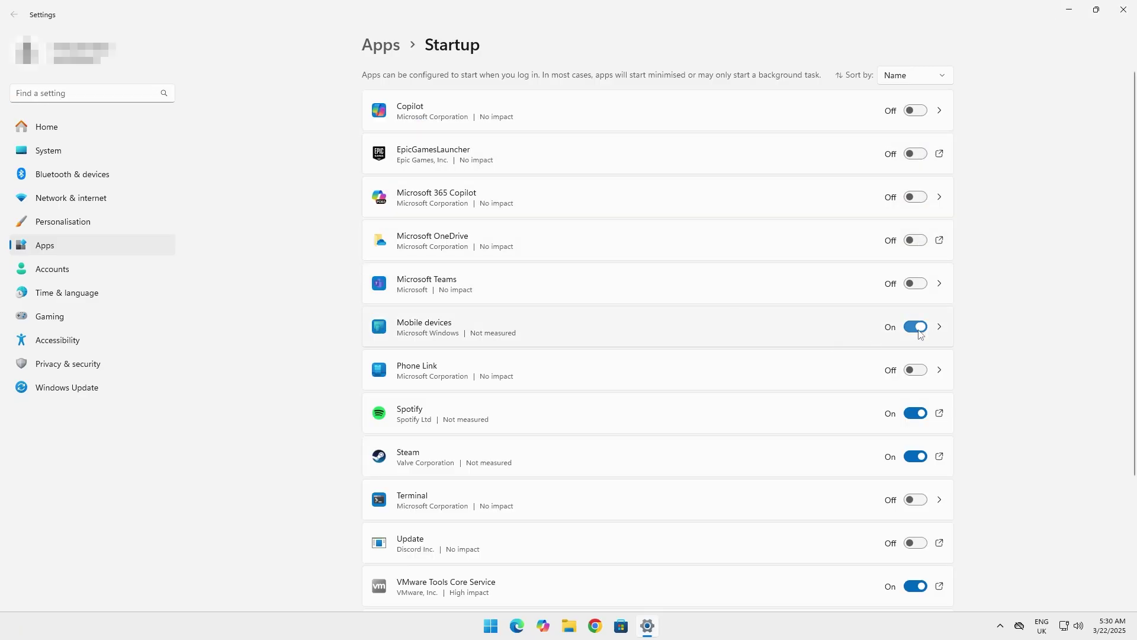
click(915, 413)
click(914, 456)
scroll(906, 462, down, 3)
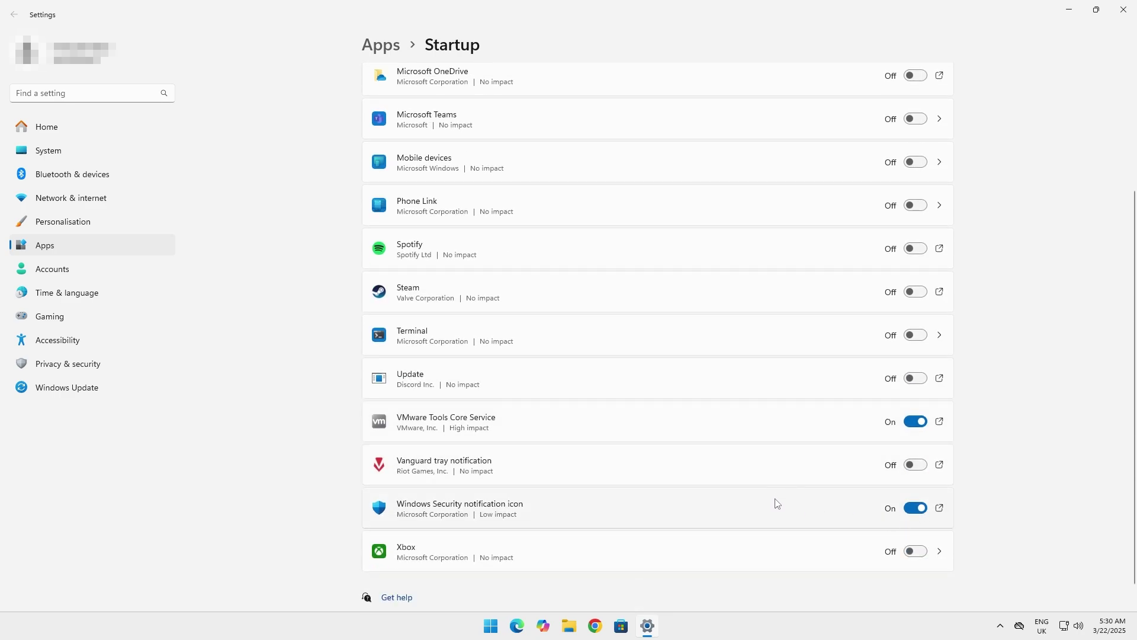
scroll(776, 506, down, 1)
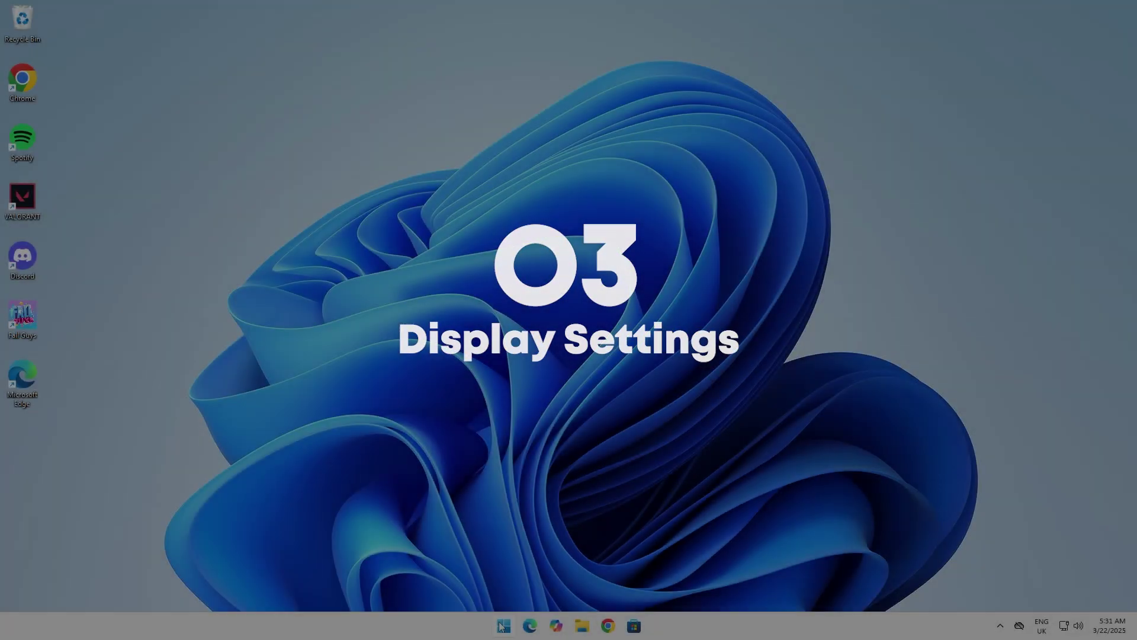
- Open System > Display in Settings and keep the scale at 100%
click(502, 626)
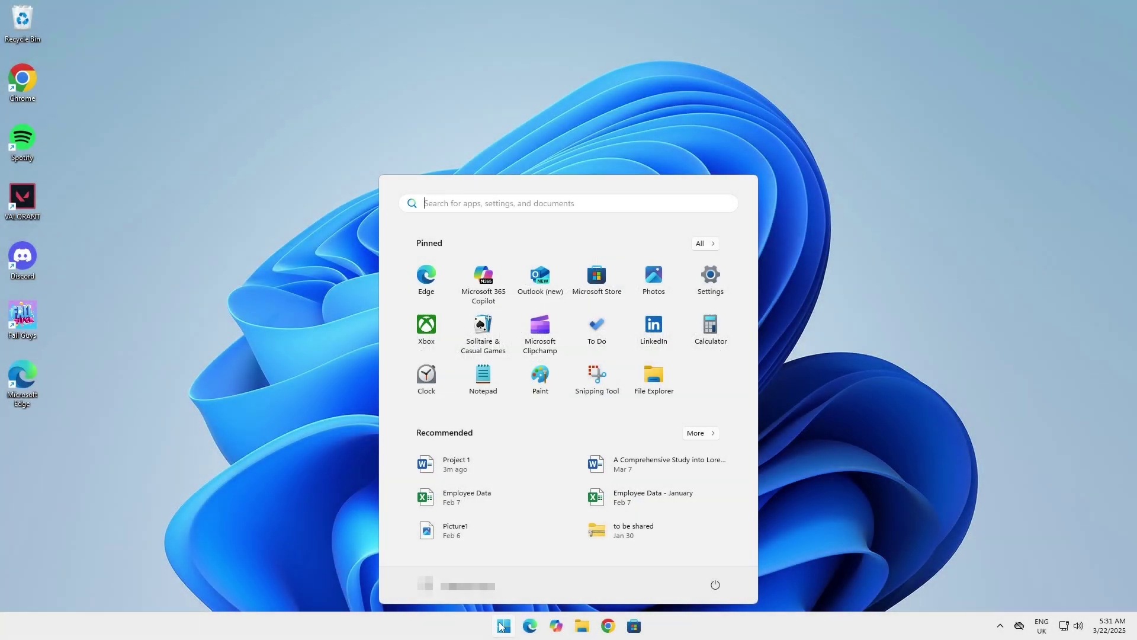
click(712, 273)
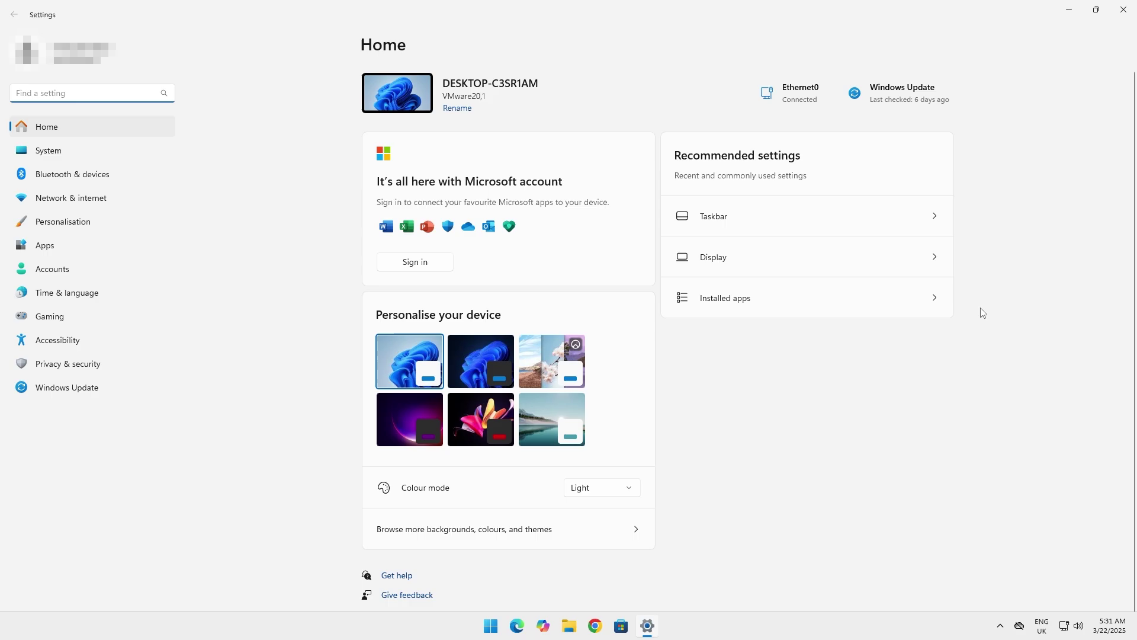
click(60, 161)
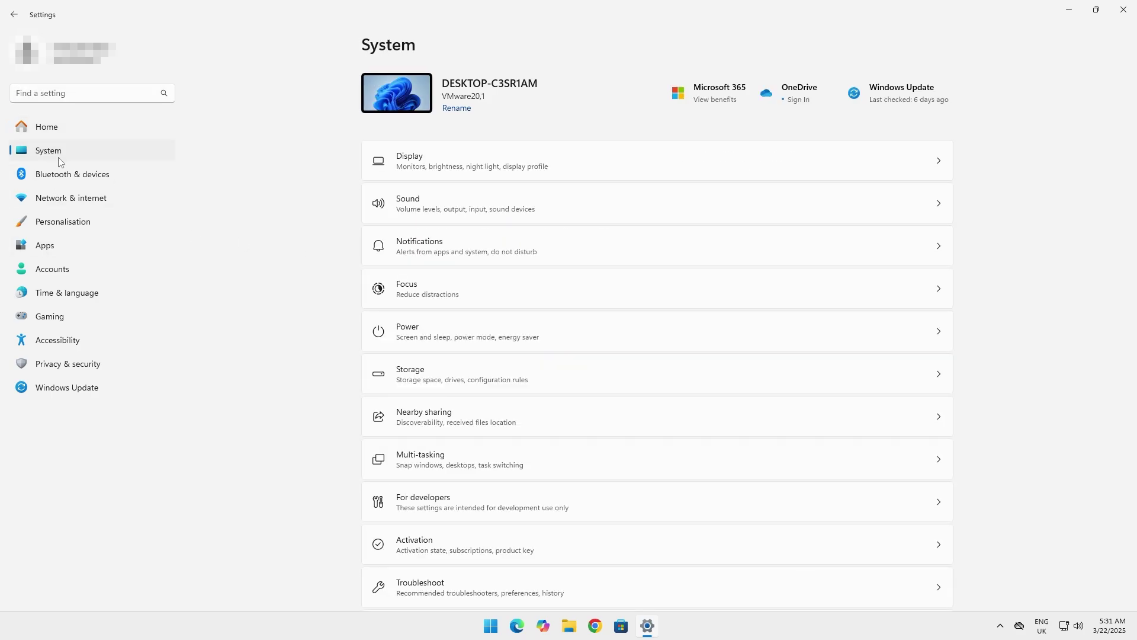
click(402, 160)
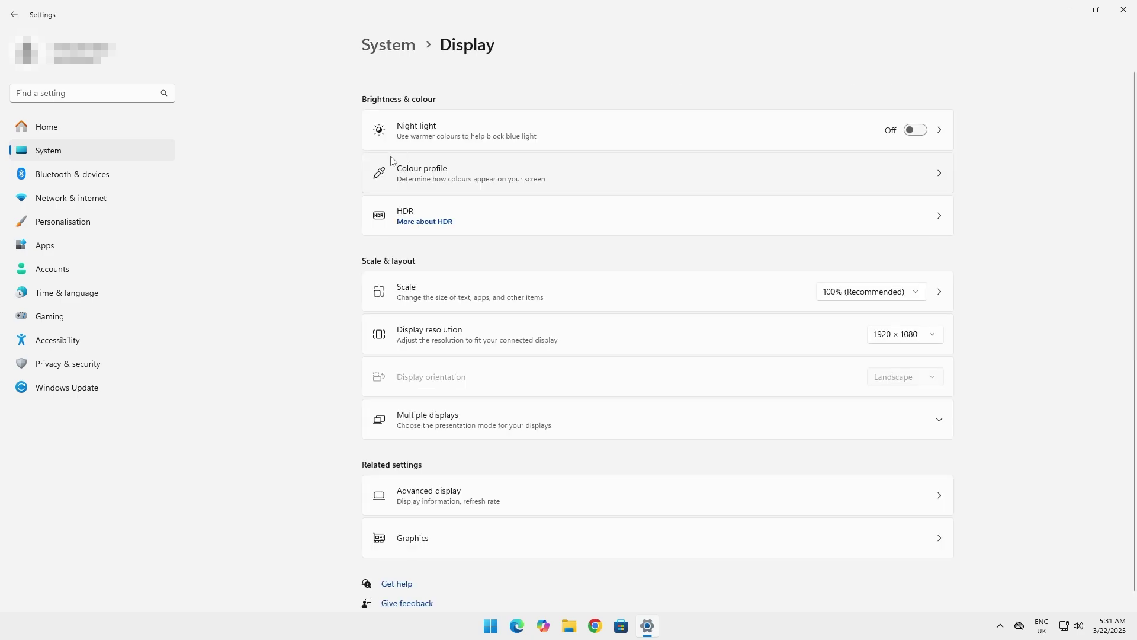
click(886, 298)
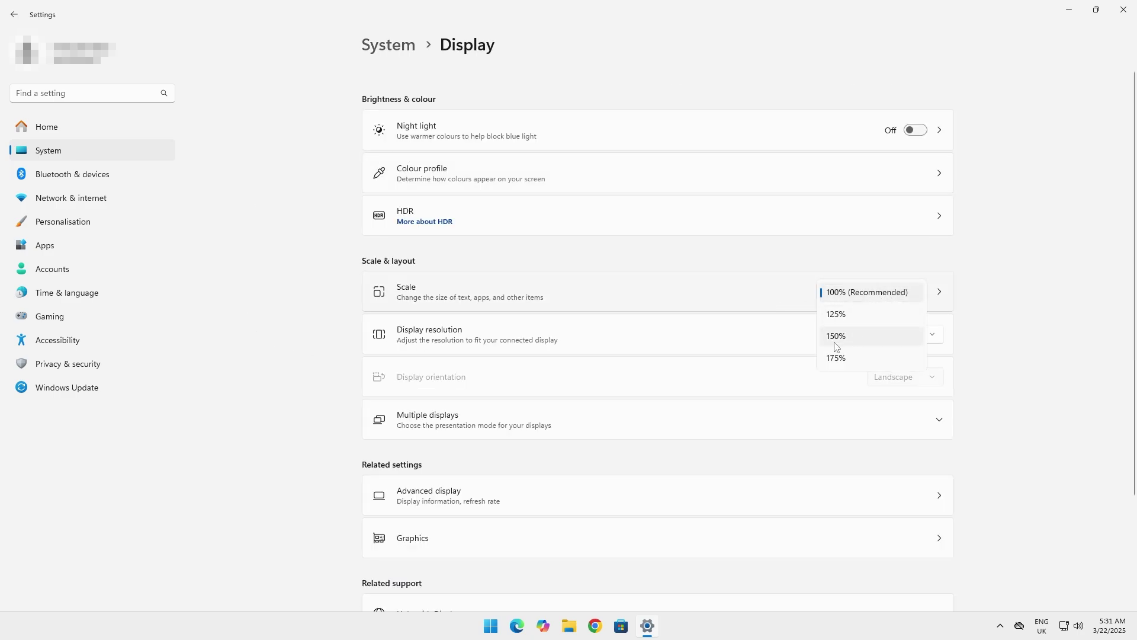
click(908, 293)
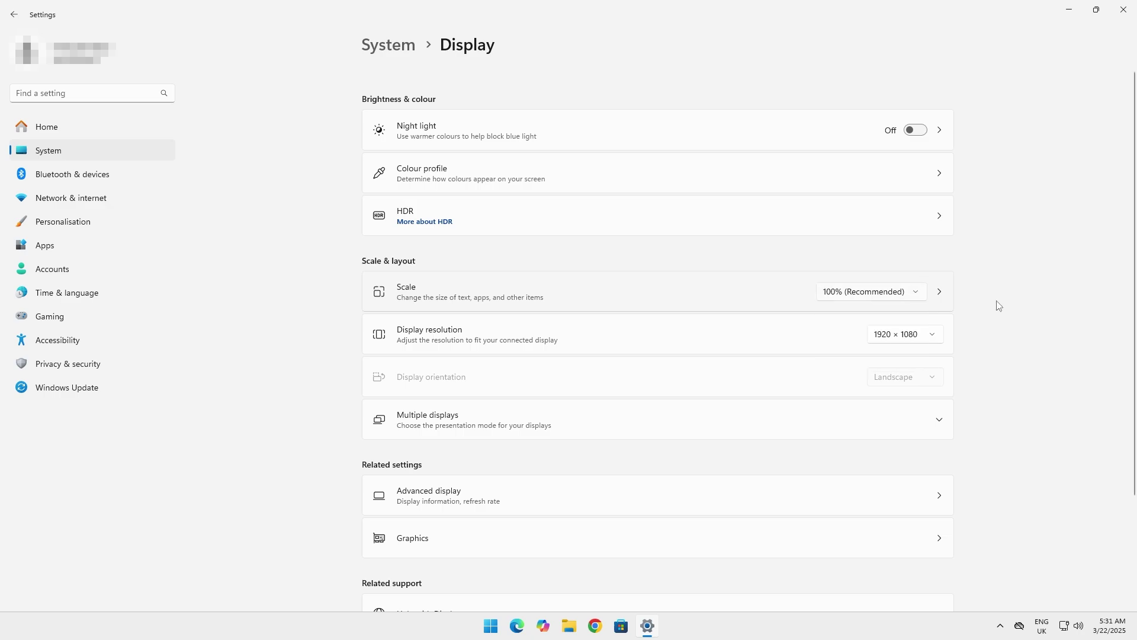
- Keep the refresh rate at 60 Hz on the Advanced display page
click(779, 507)
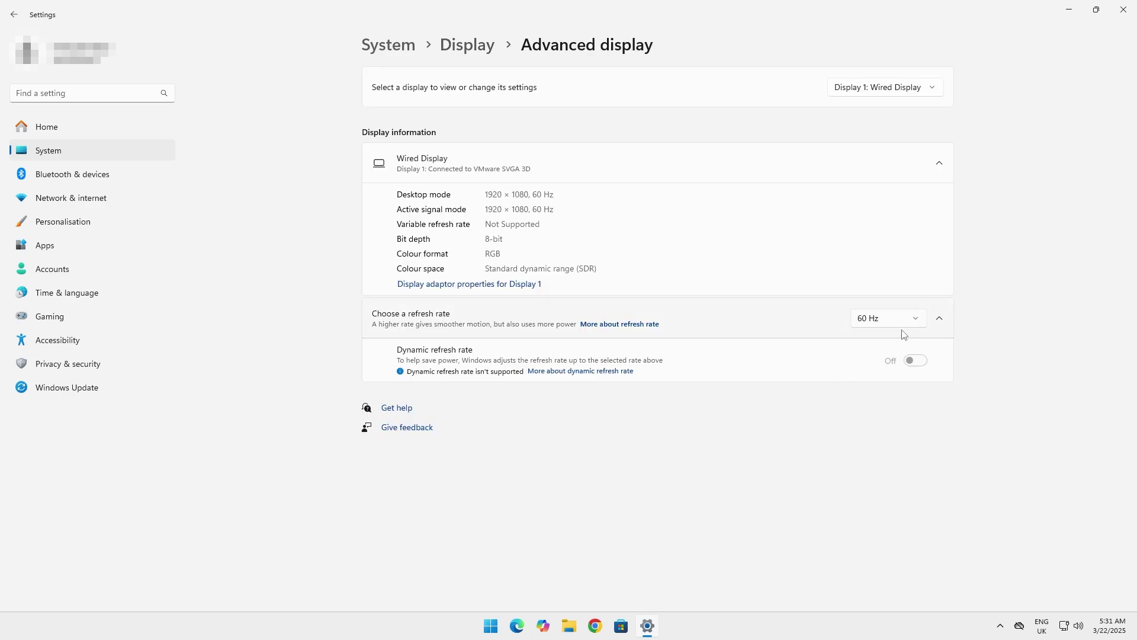
click(900, 320)
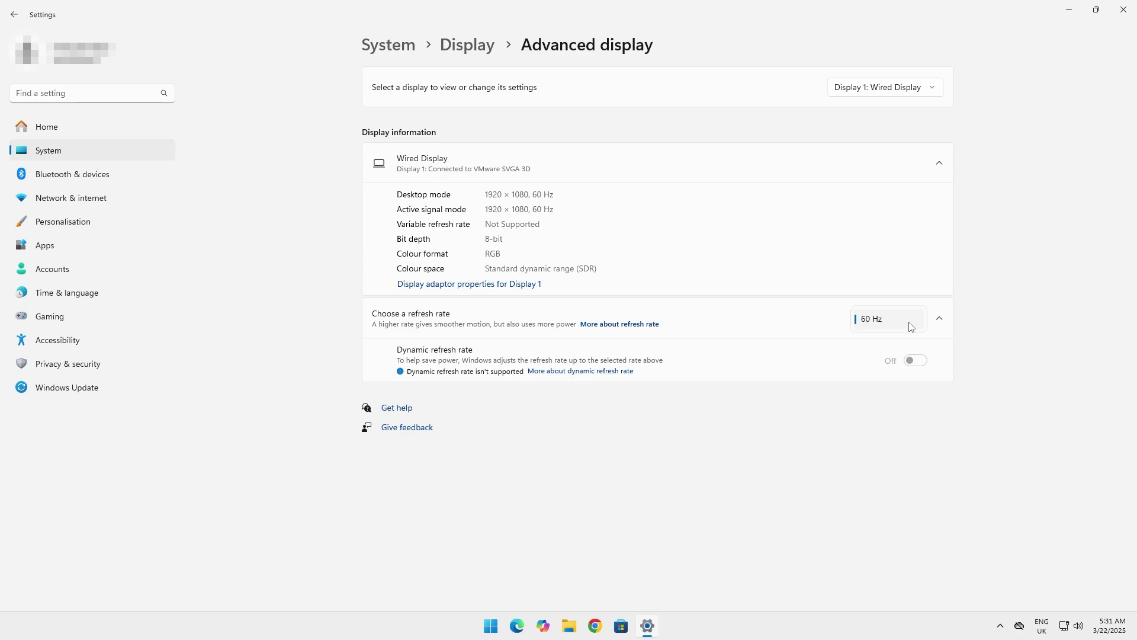
click(910, 327)
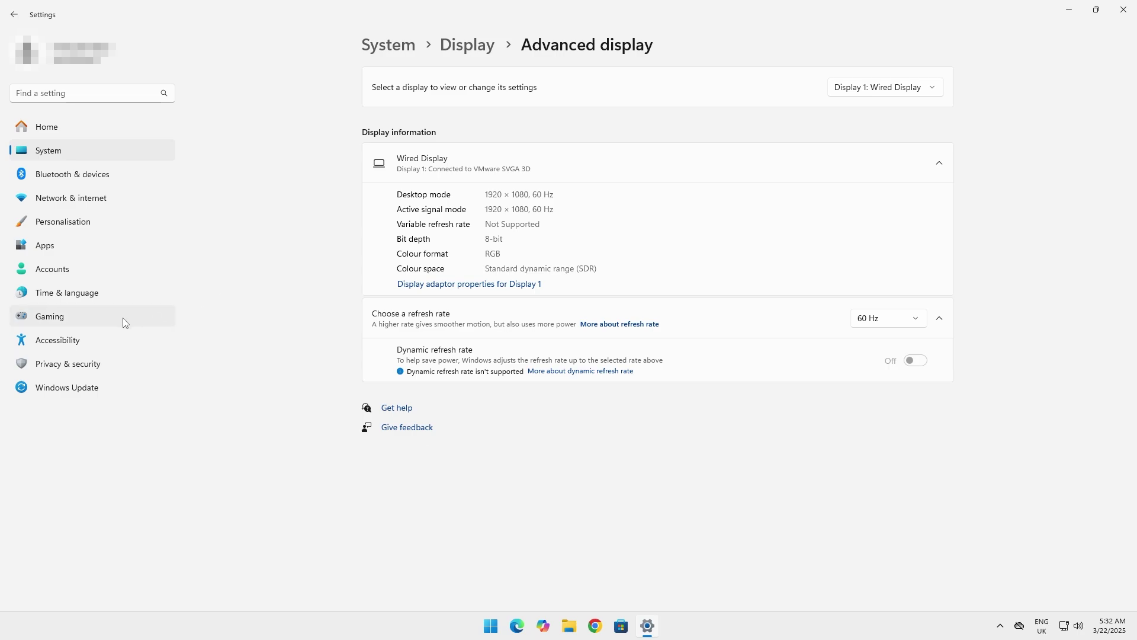
- Switch the Game Mode toggle off under Gaming > Game Mode
click(118, 322)
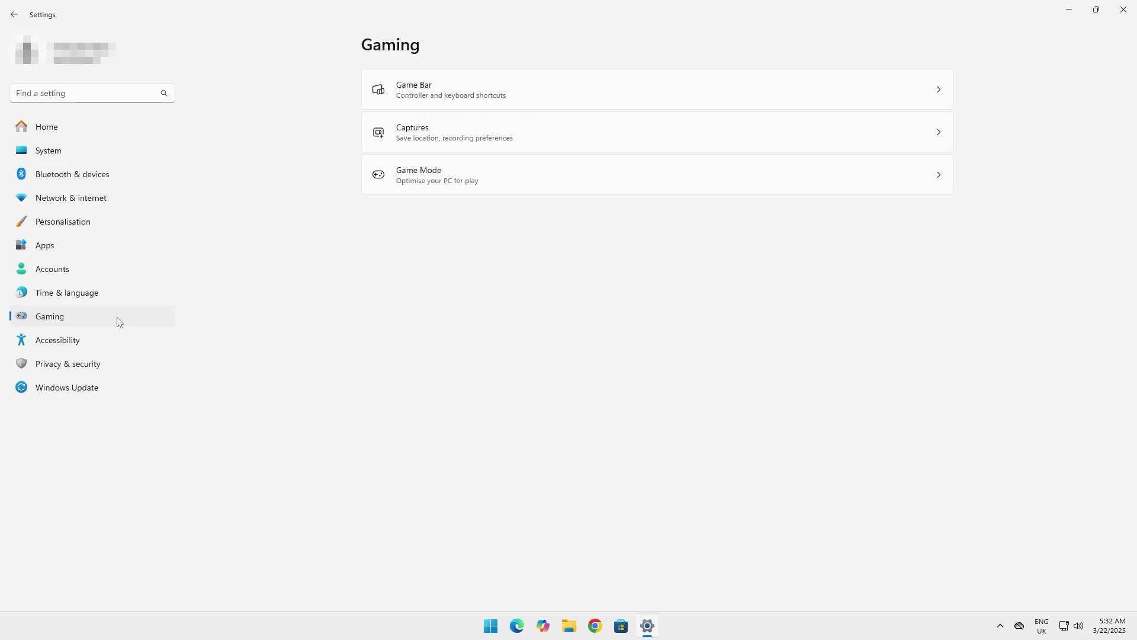
click(442, 195)
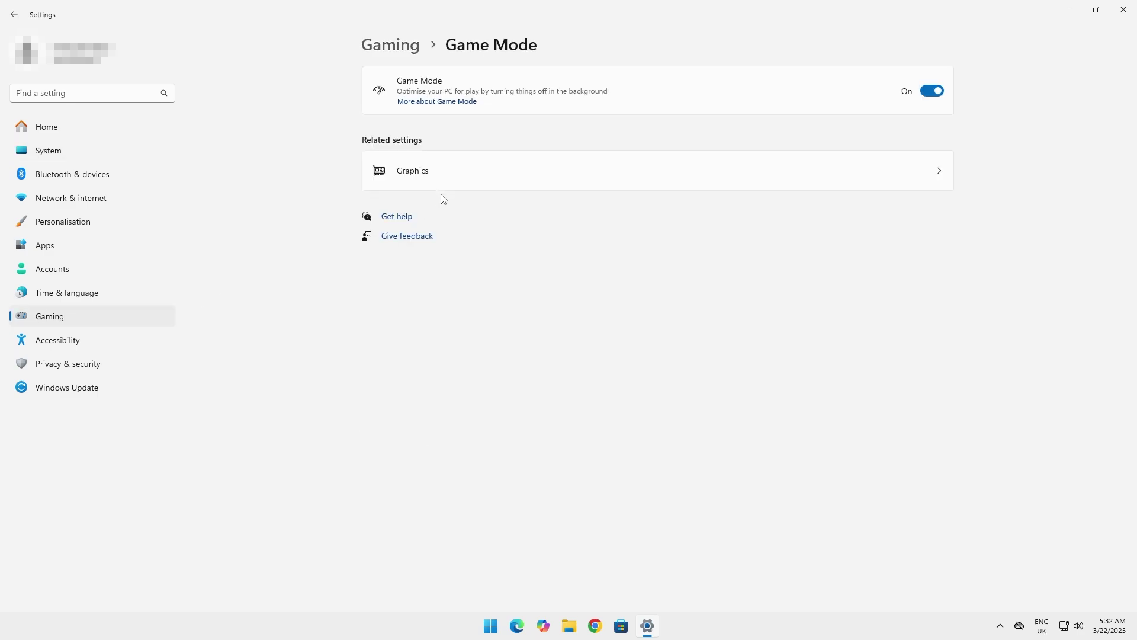
click(927, 95)
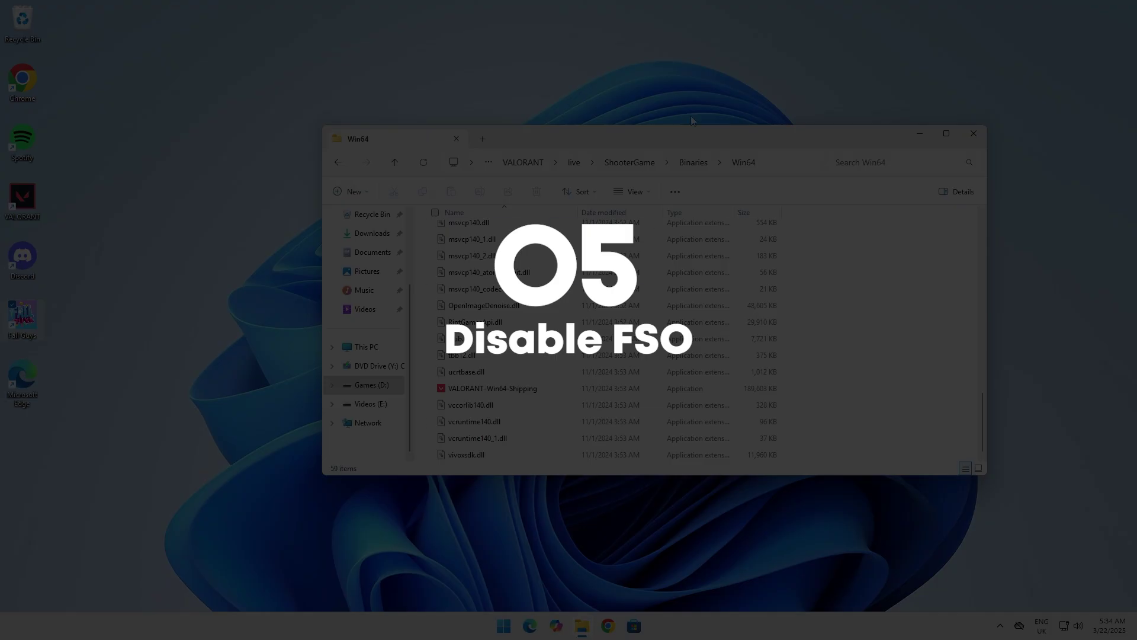
- Tick Disable full-screen optimisations in VALORANT-Win64-Shipping's Compatibility properties and apply it
drag(723, 137, 651, 129)
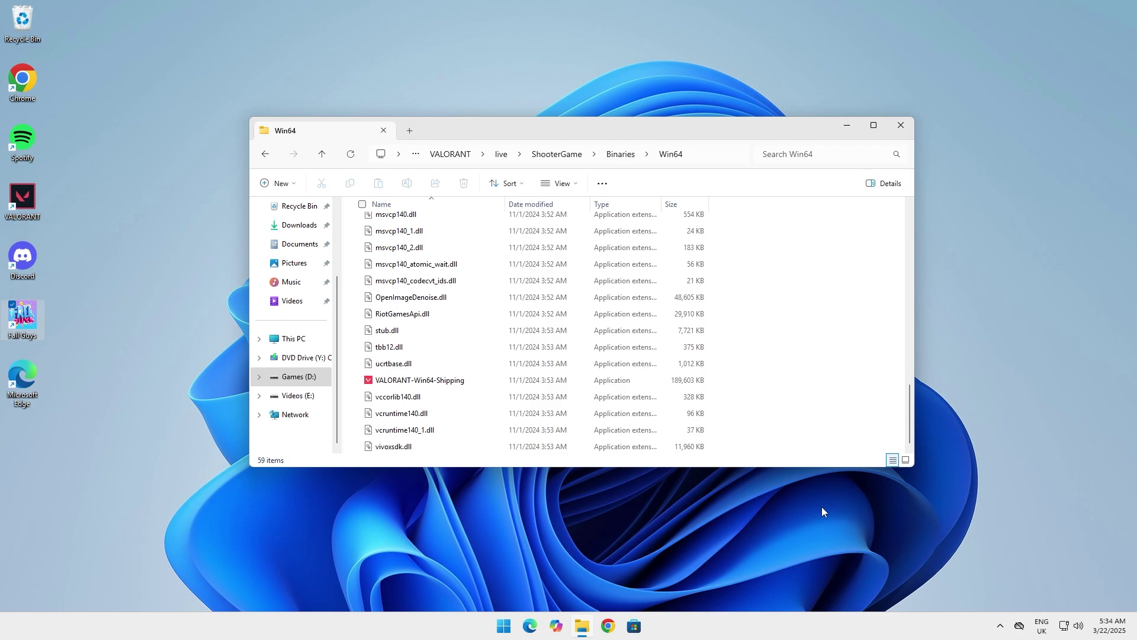
click(462, 384)
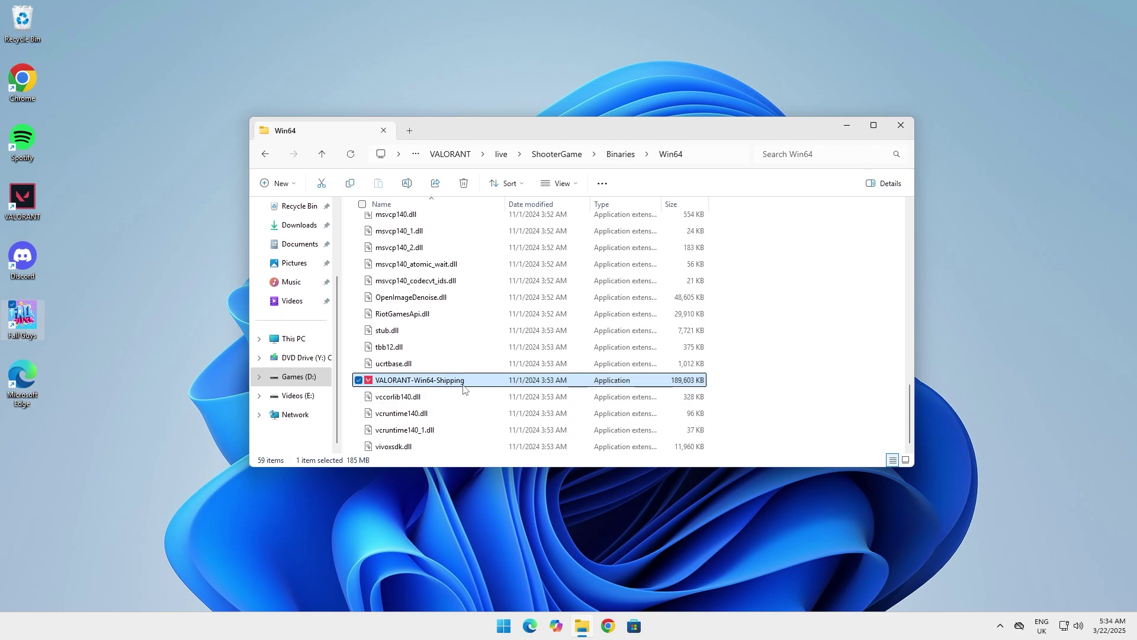
right_click(427, 384)
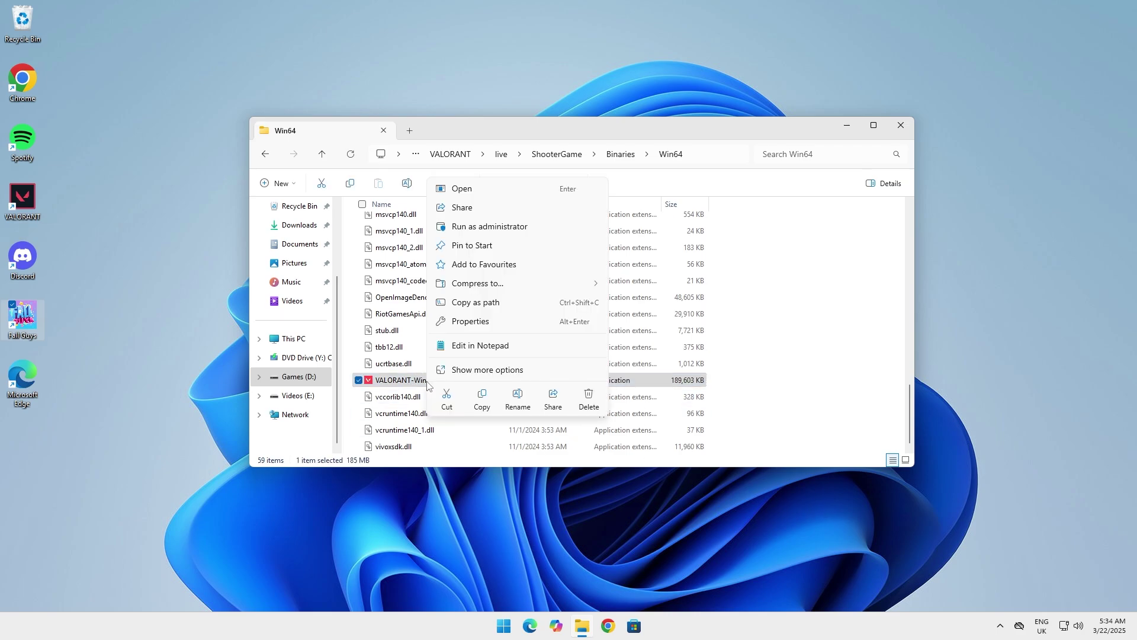
click(546, 325)
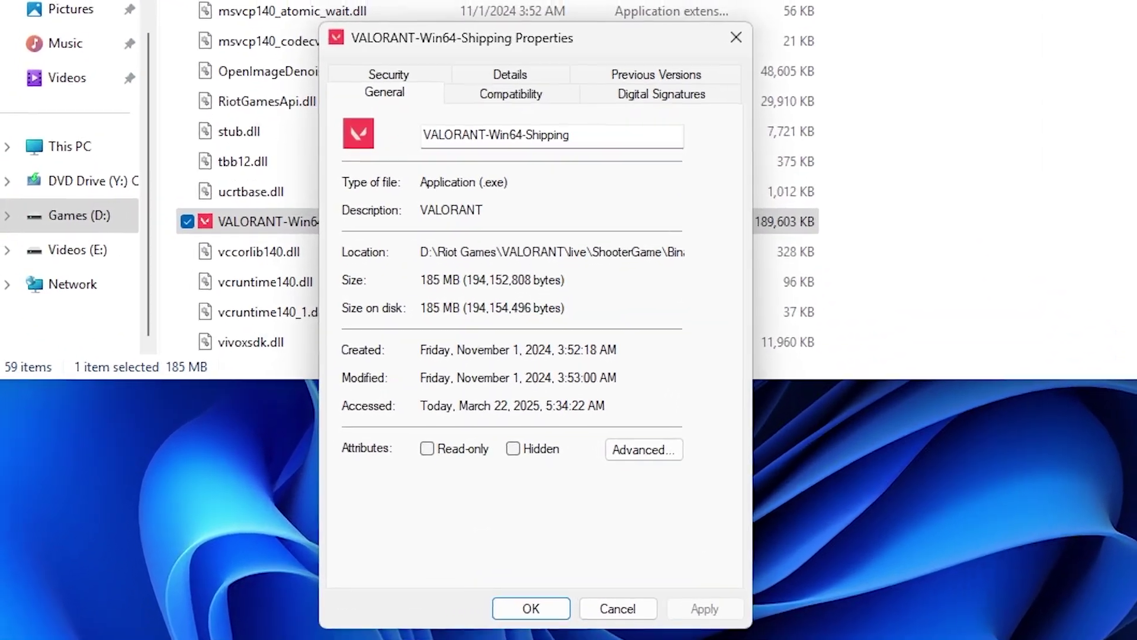
click(477, 93)
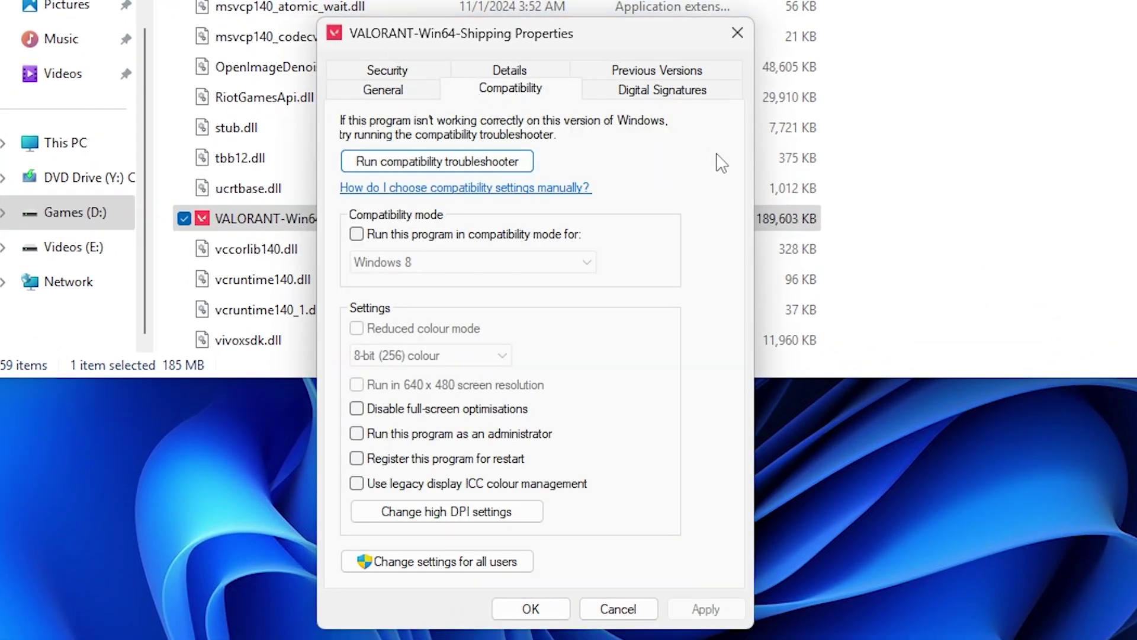
click(357, 410)
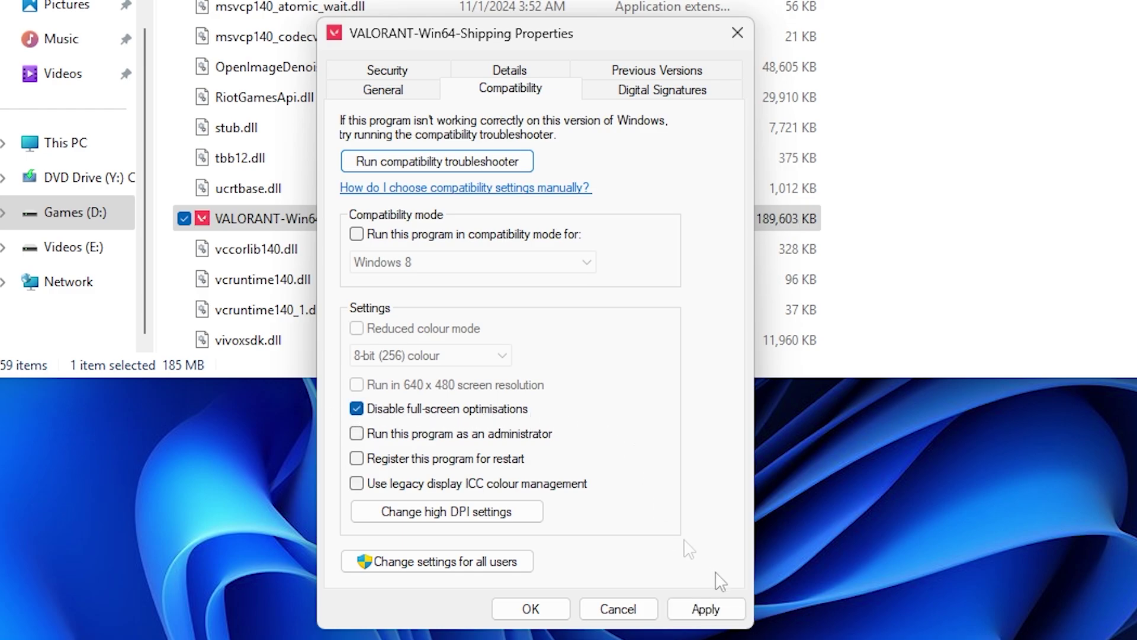
click(705, 608)
click(530, 609)
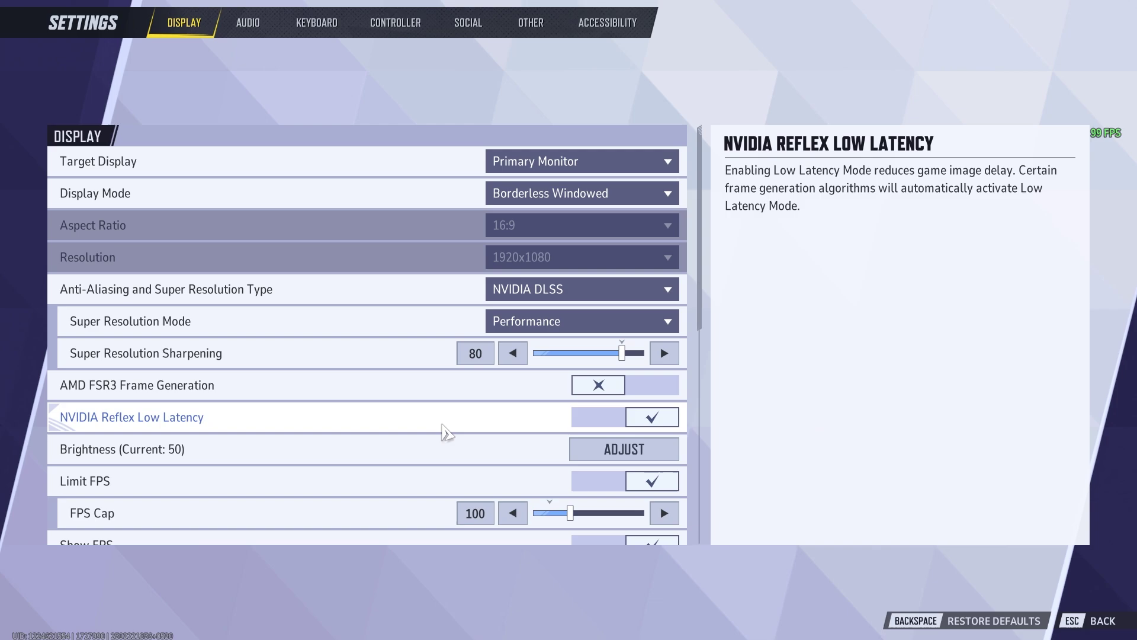
- Switch NVIDIA Reflex Low Latency off on the game's Display tab and apply
click(588, 423)
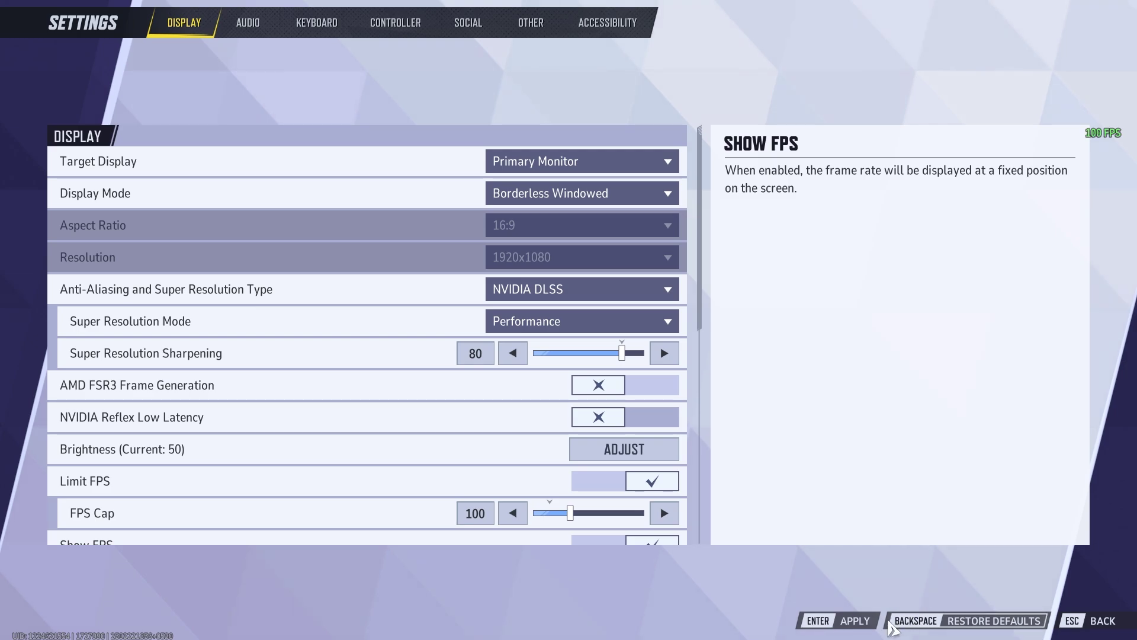
click(849, 624)
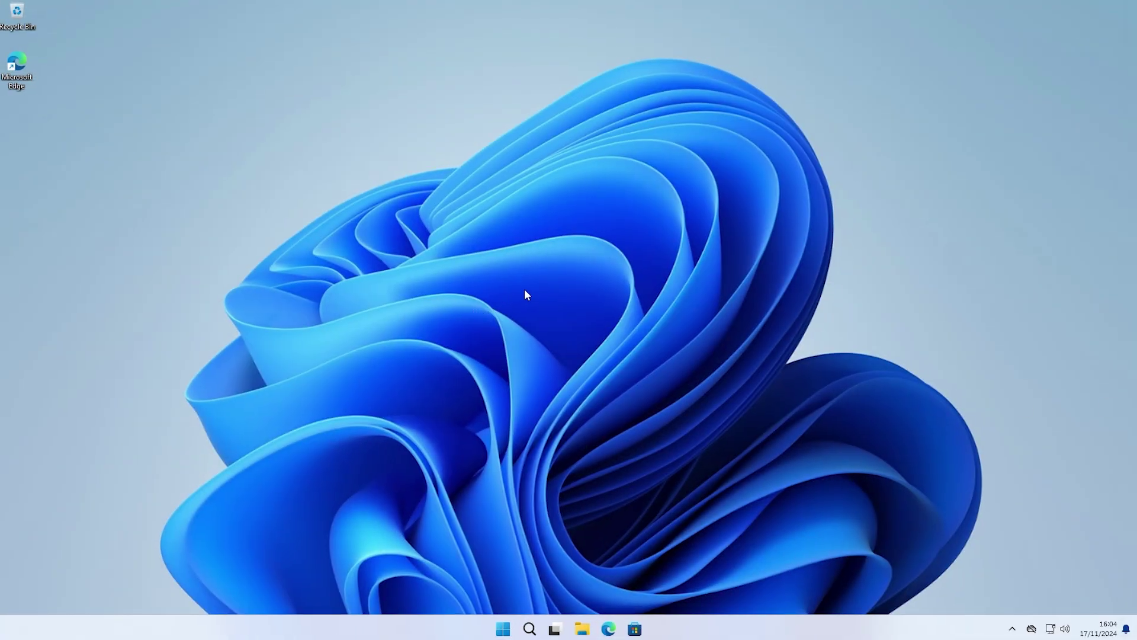
- Launch Registry Editor by searching regedit and allowing it through UAC
key(super)
text(regedit)
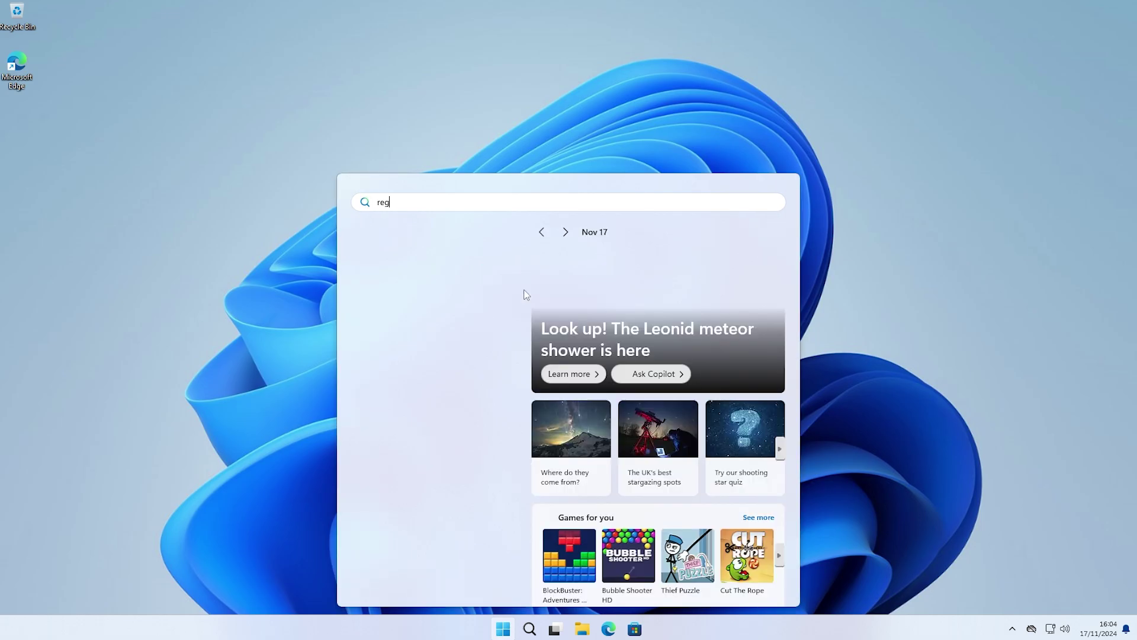
key(Return)
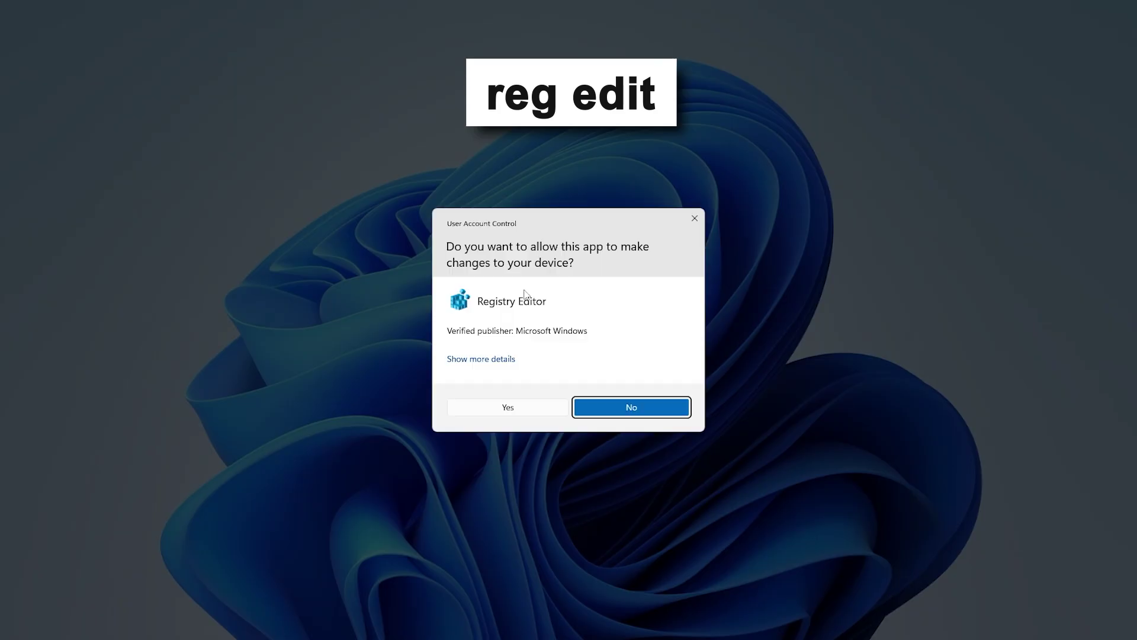
click(508, 407)
- Navigate to HKEY_LOCAL_MACHINE\SYSTEM\CurrentControlSet\Control and select SvcHostSplitThresholdInKB
click(190, 147)
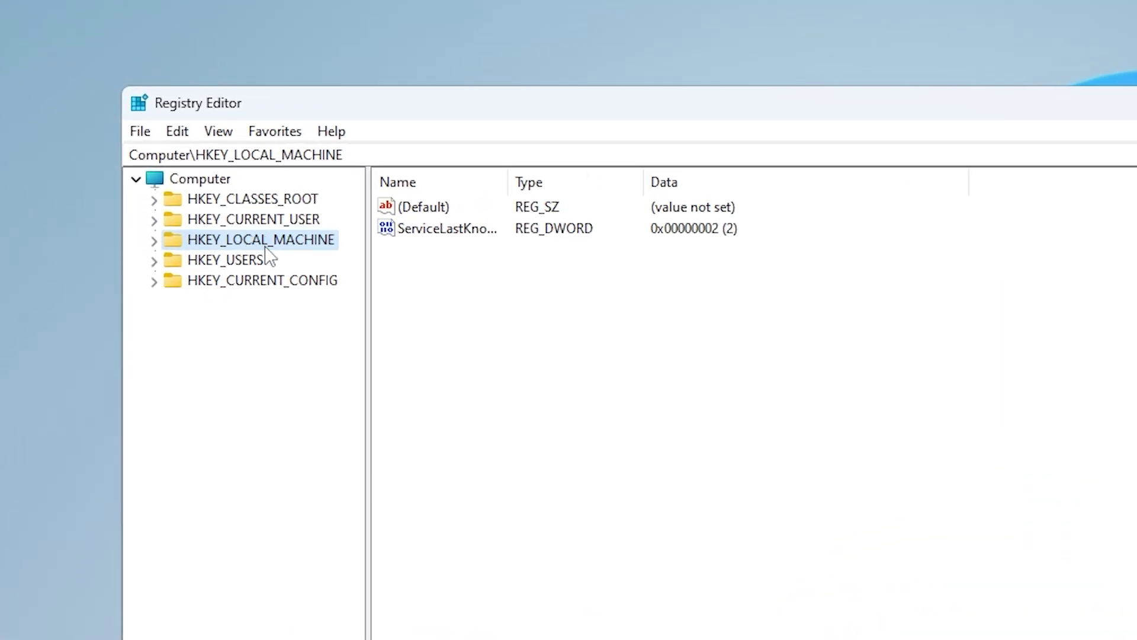
double_click(266, 247)
double_click(232, 359)
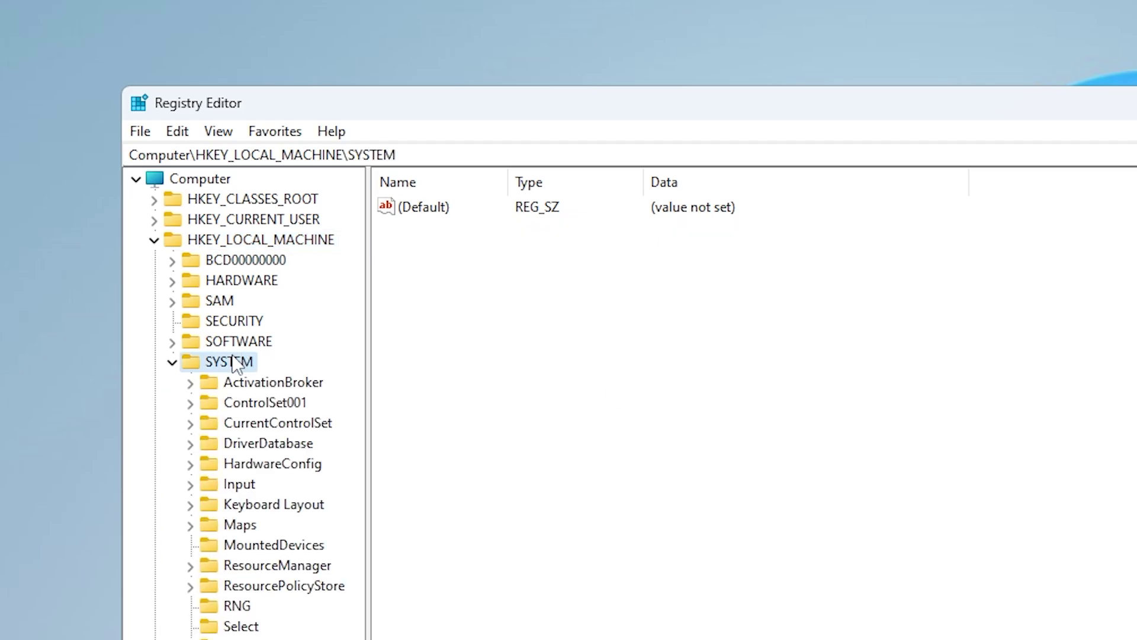
click(278, 424)
double_click(257, 425)
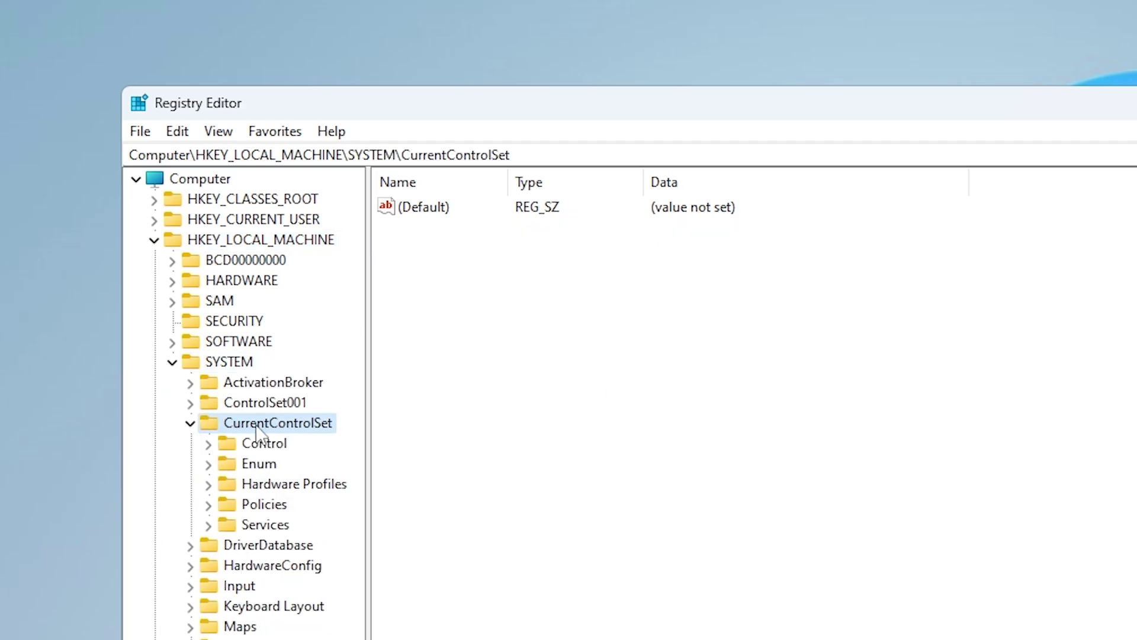
click(269, 444)
click(284, 235)
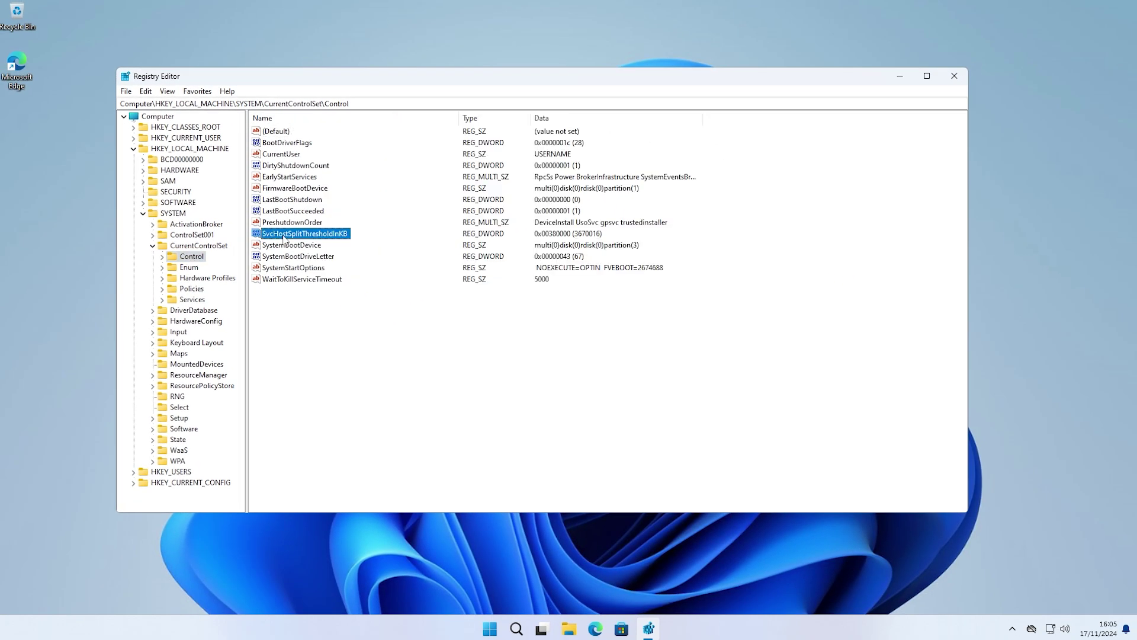
- Enter 800000 for SvcHostSplitThresholdInKB, then check installed RAM in Task Manager
double_click(284, 234)
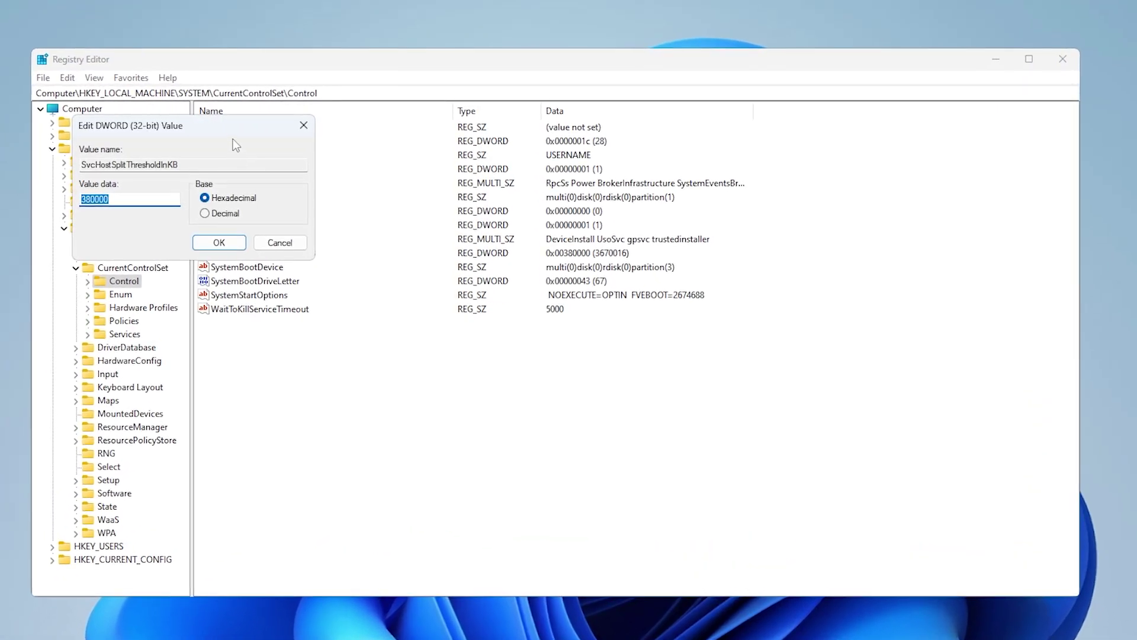
drag(233, 138, 535, 235)
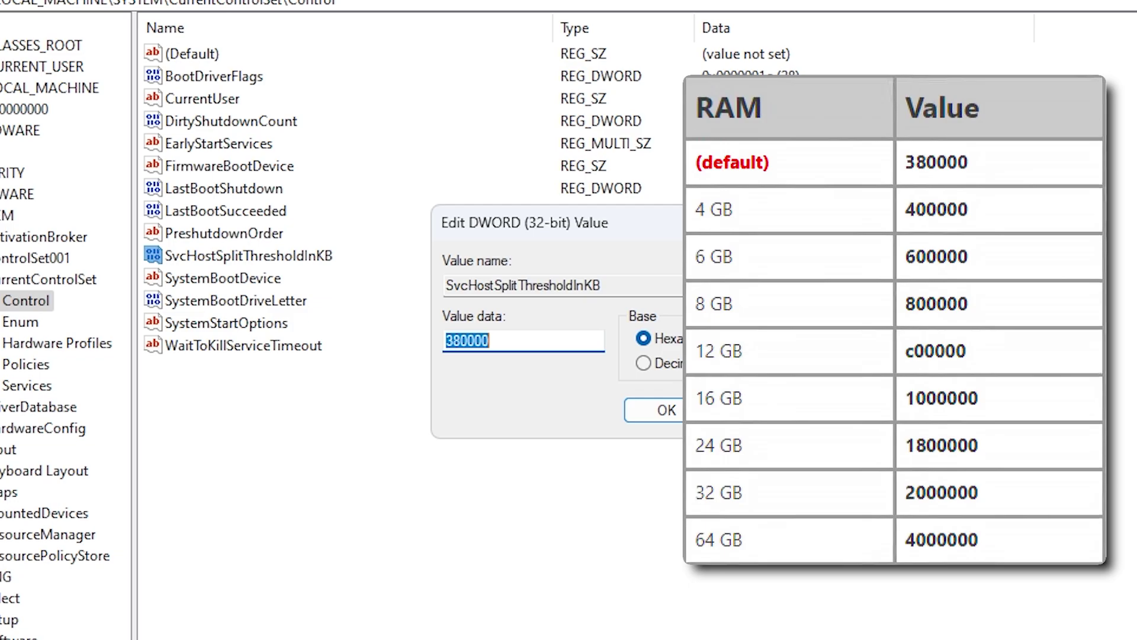
text(800000)
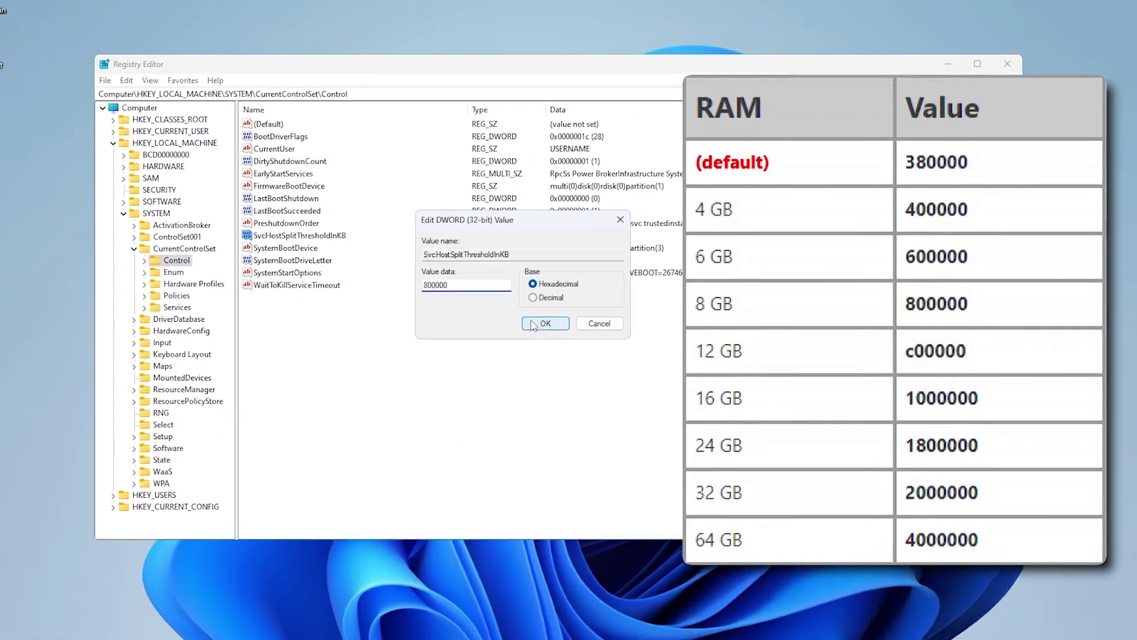
click(589, 349)
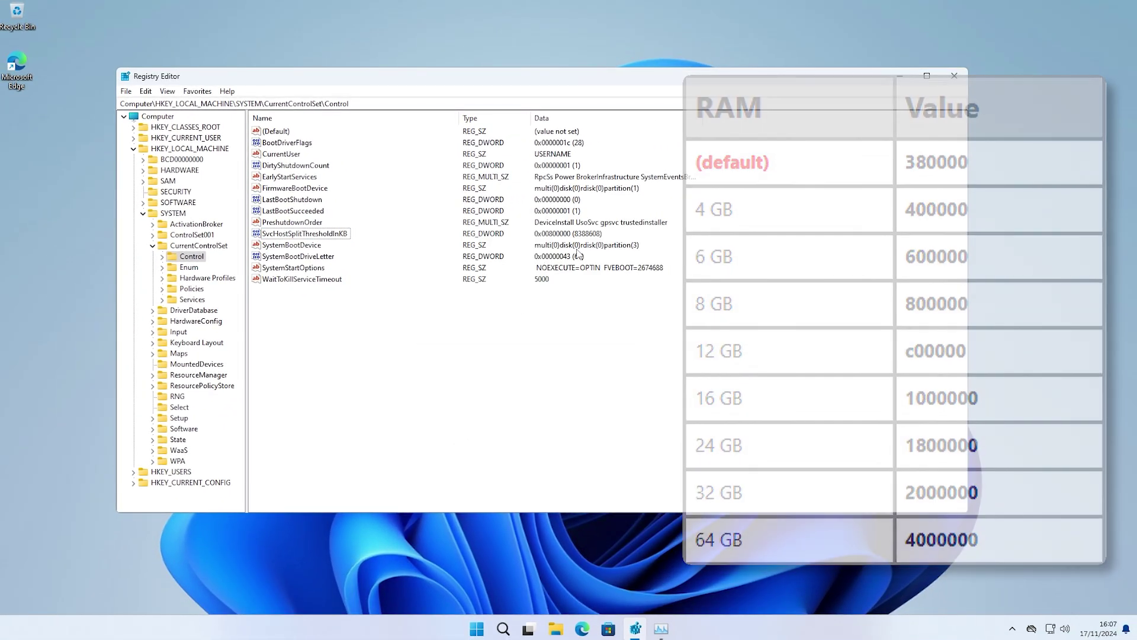
key(ctrl+shift+Escape)
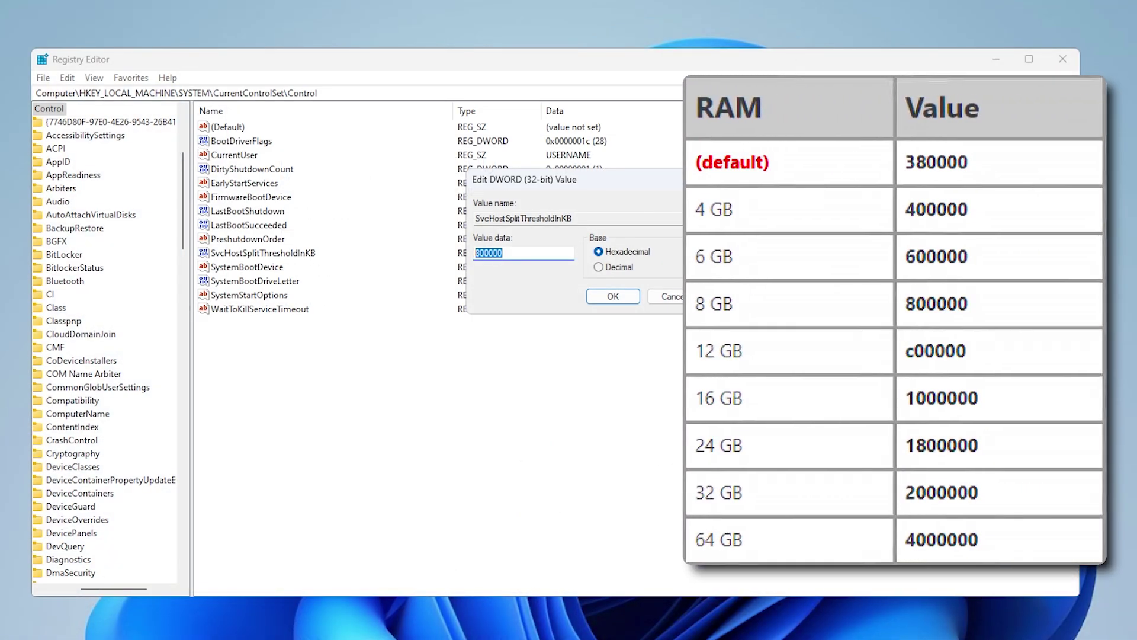
text(3)
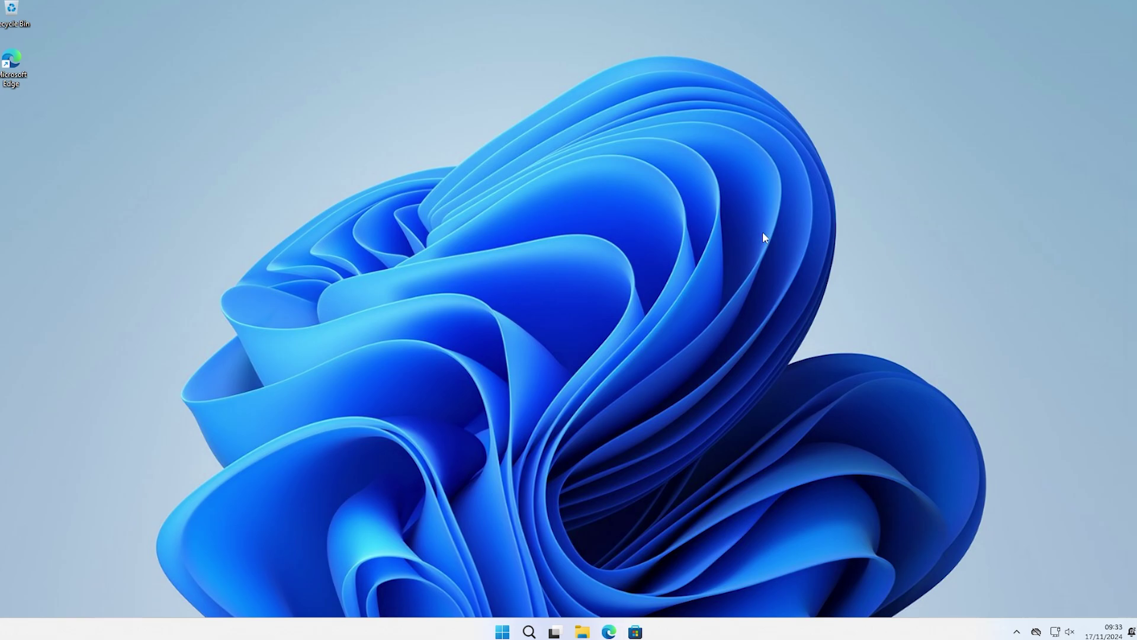
- Launch services.msc from Run, centre the Services window and scroll through the service list
key(super+r)
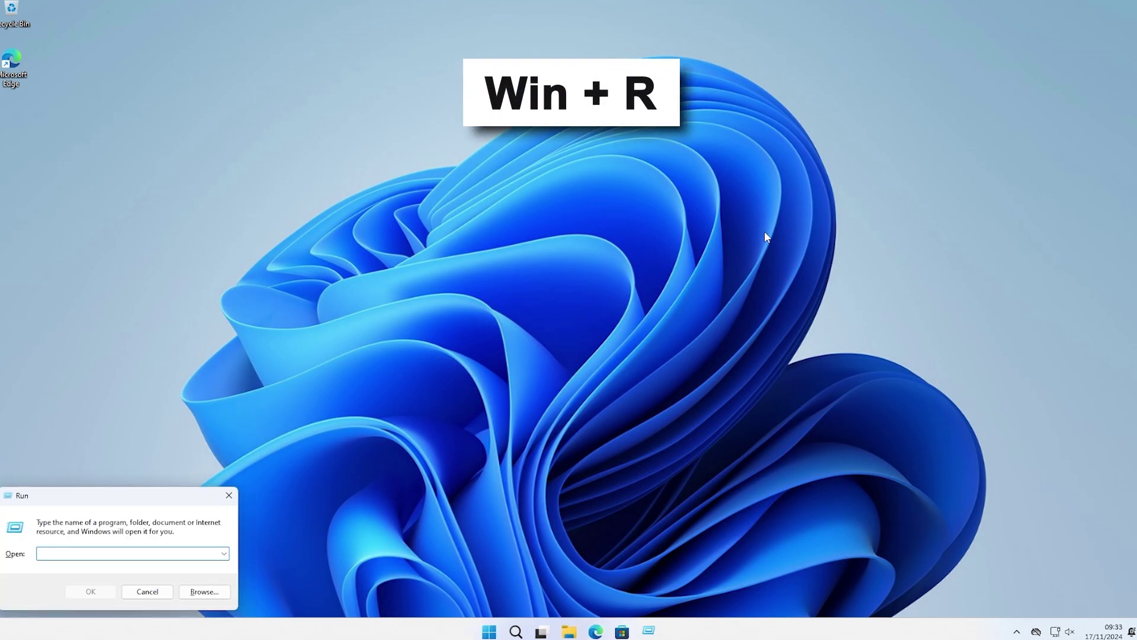
drag(133, 495, 593, 213)
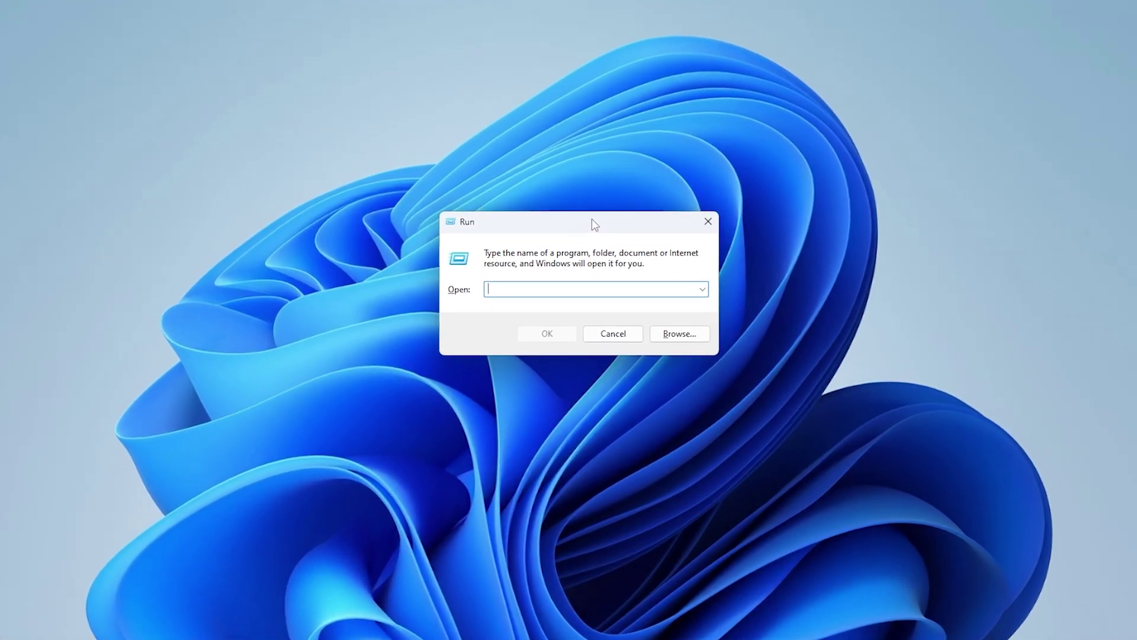
text(services)
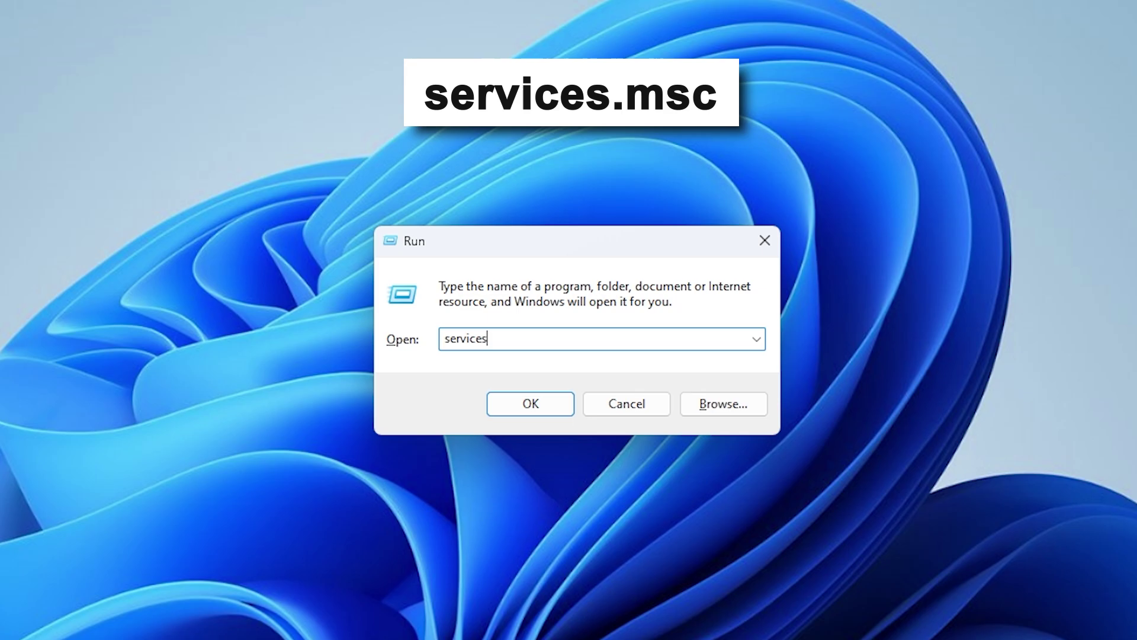
text(.msc)
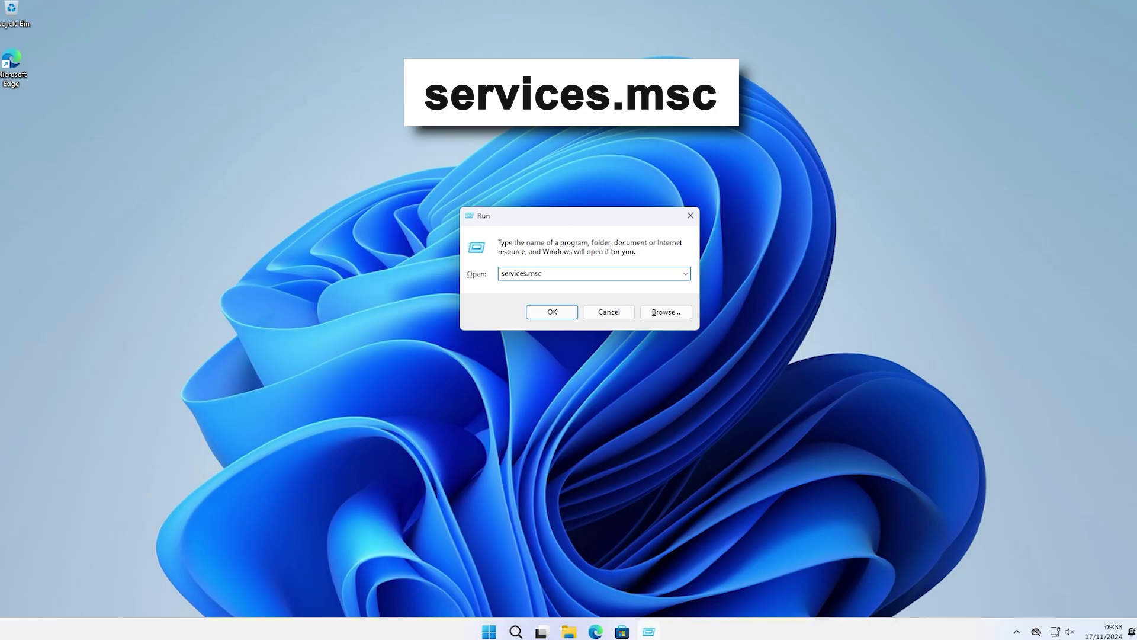
key(Return)
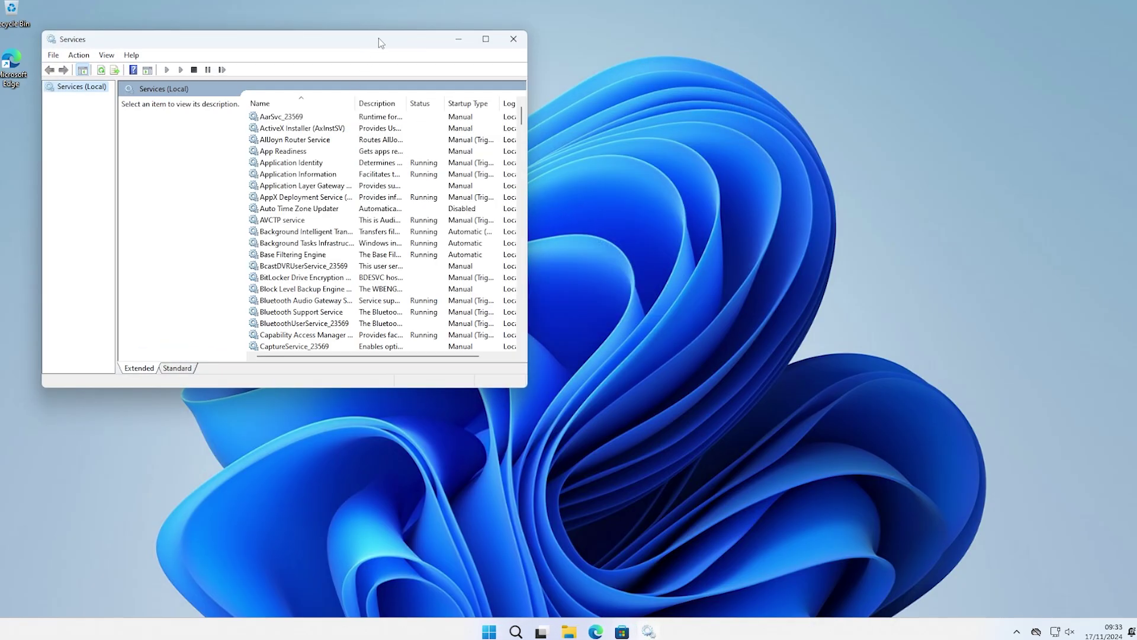
drag(378, 38, 641, 83)
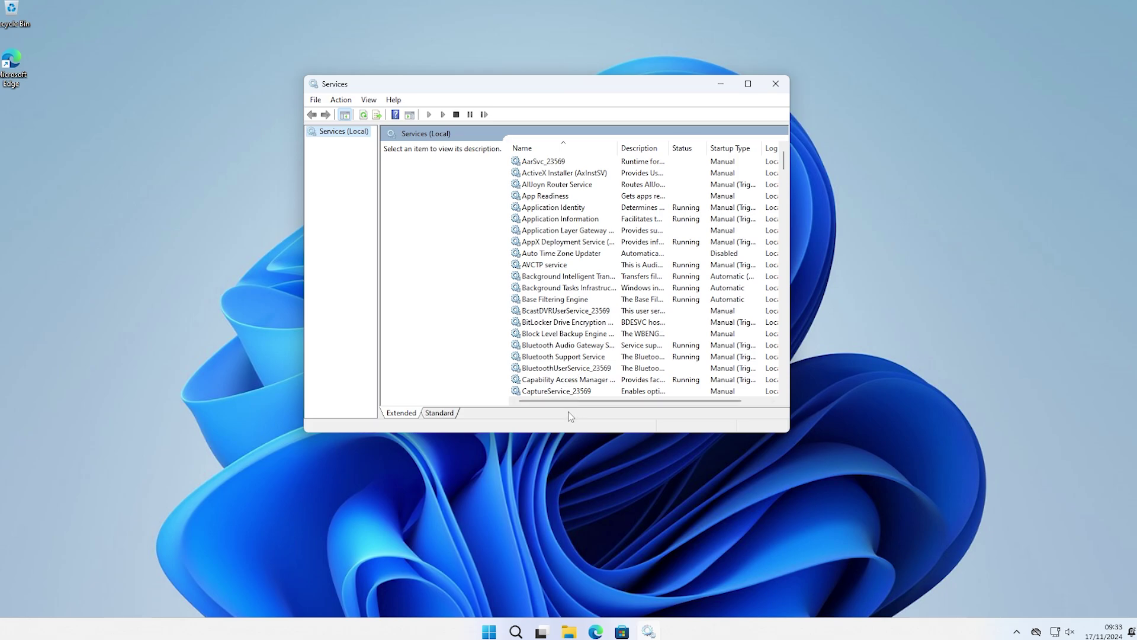
mouse_move(560, 402)
mouse_down()
mouse_move(620, 403)
mouse_move(553, 405)
mouse_up()
scroll(681, 232, down, 15)
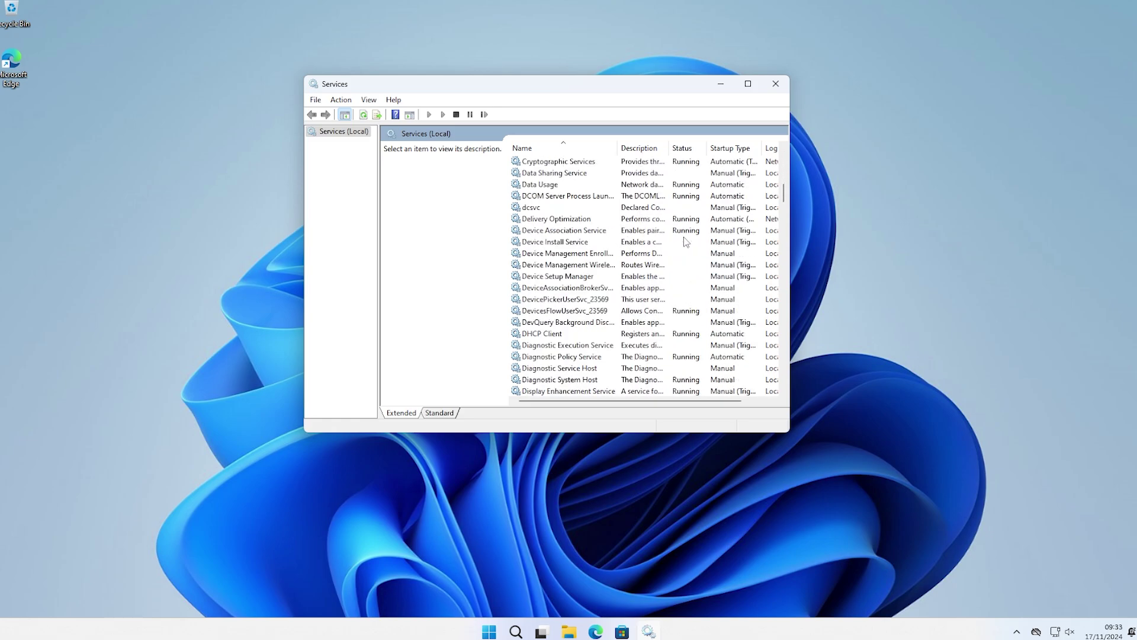
scroll(686, 241, down, 20)
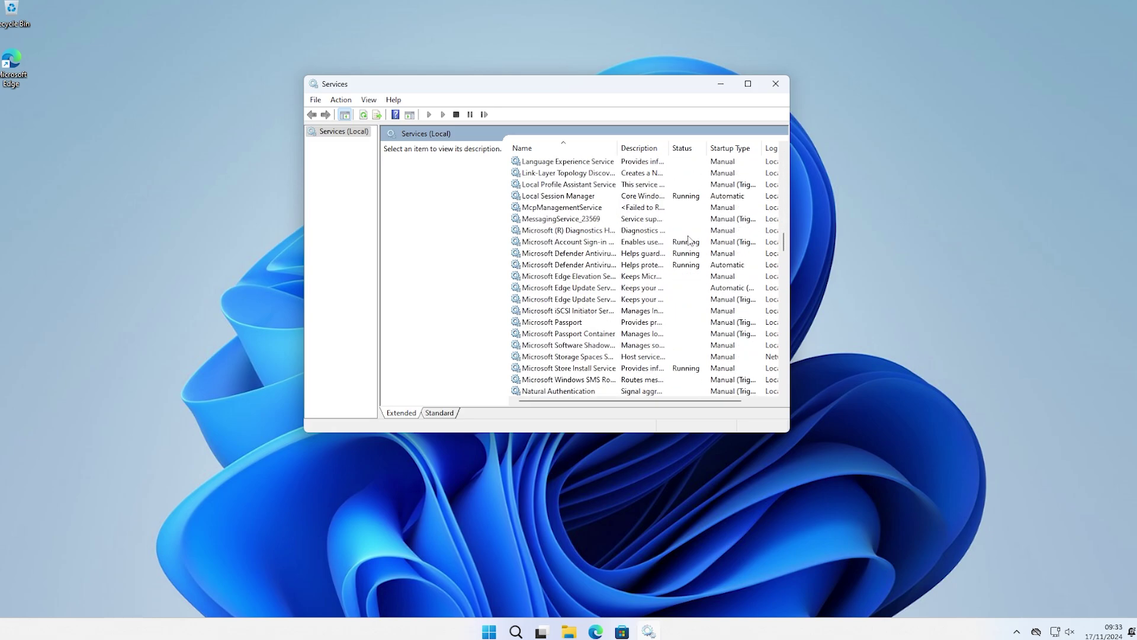
scroll(690, 240, down, 10)
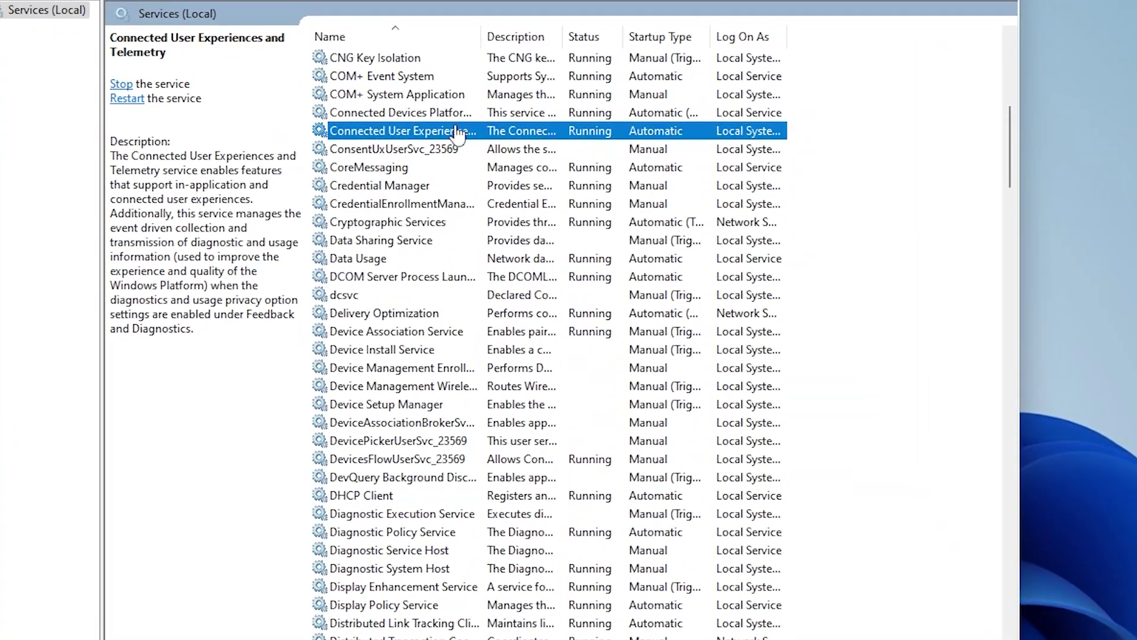
- Set Connected User Experiences and Telemetry's startup type to Disabled
right_click(416, 131)
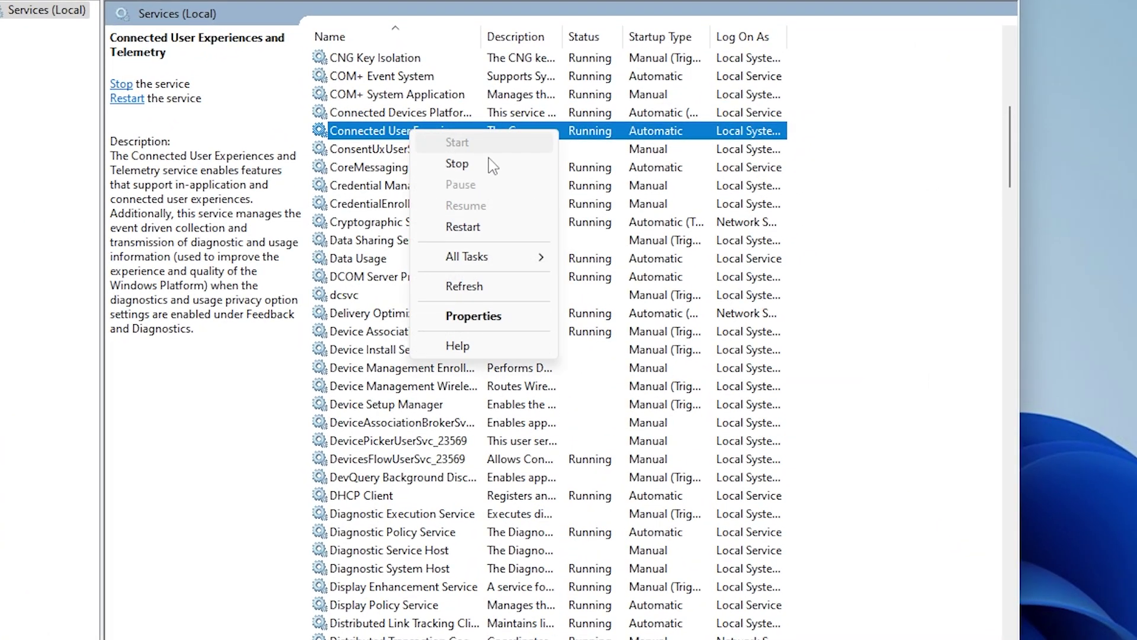
click(484, 320)
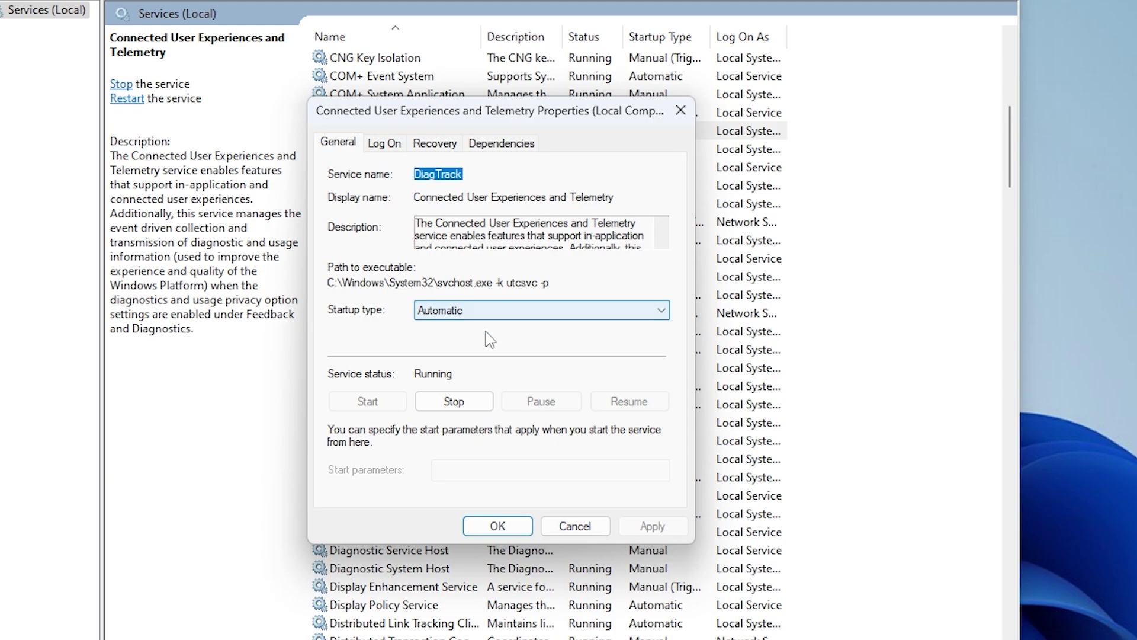
click(469, 311)
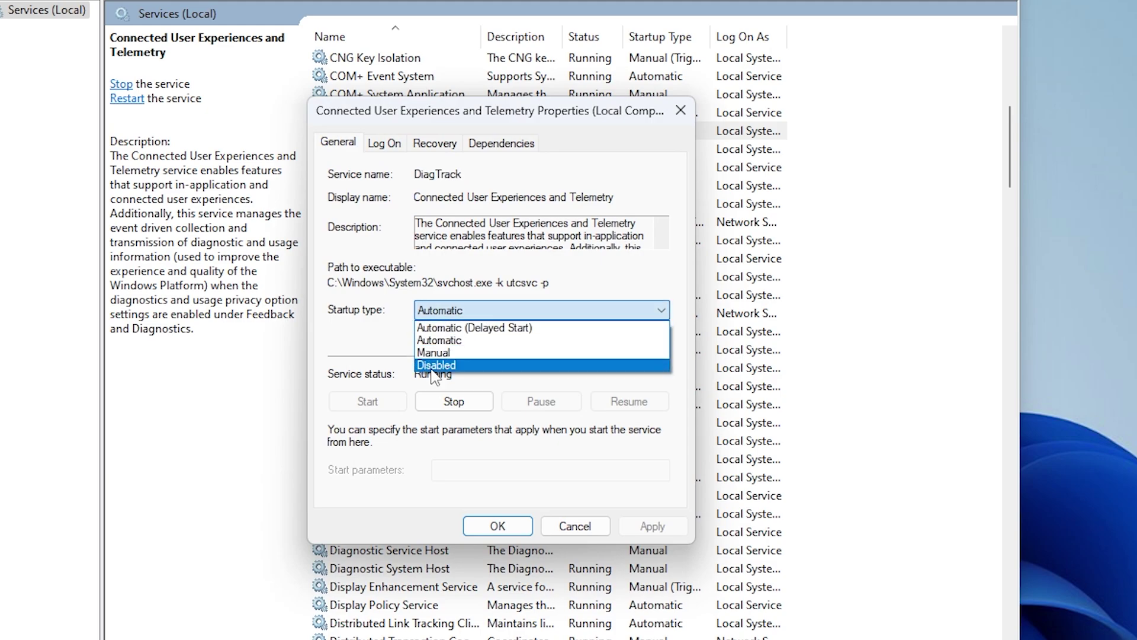
click(432, 365)
click(643, 525)
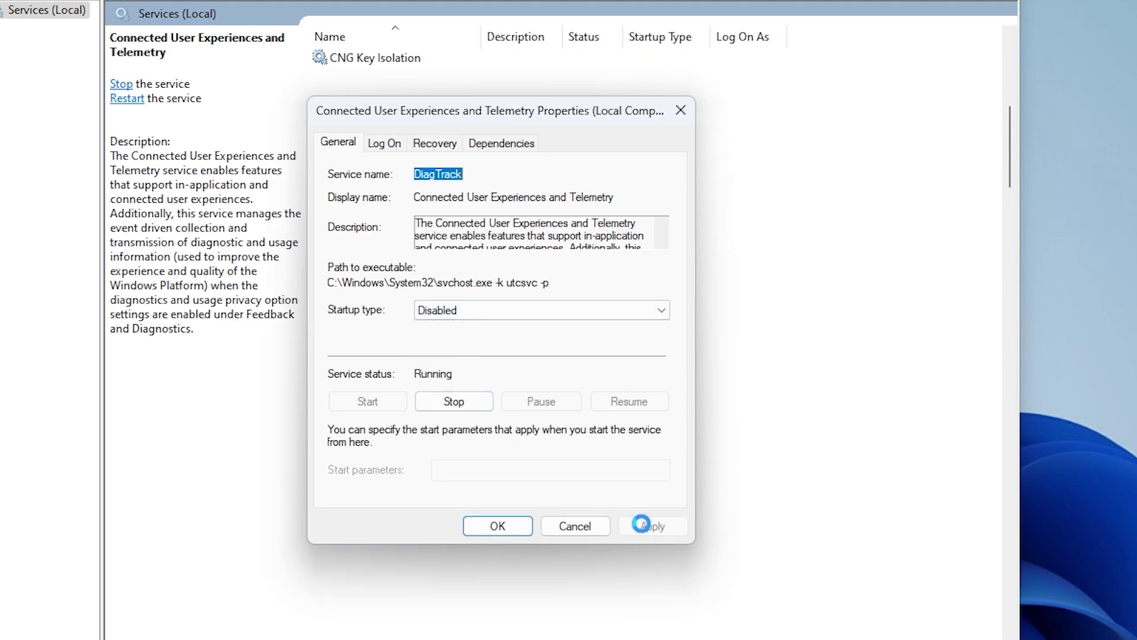
click(498, 525)
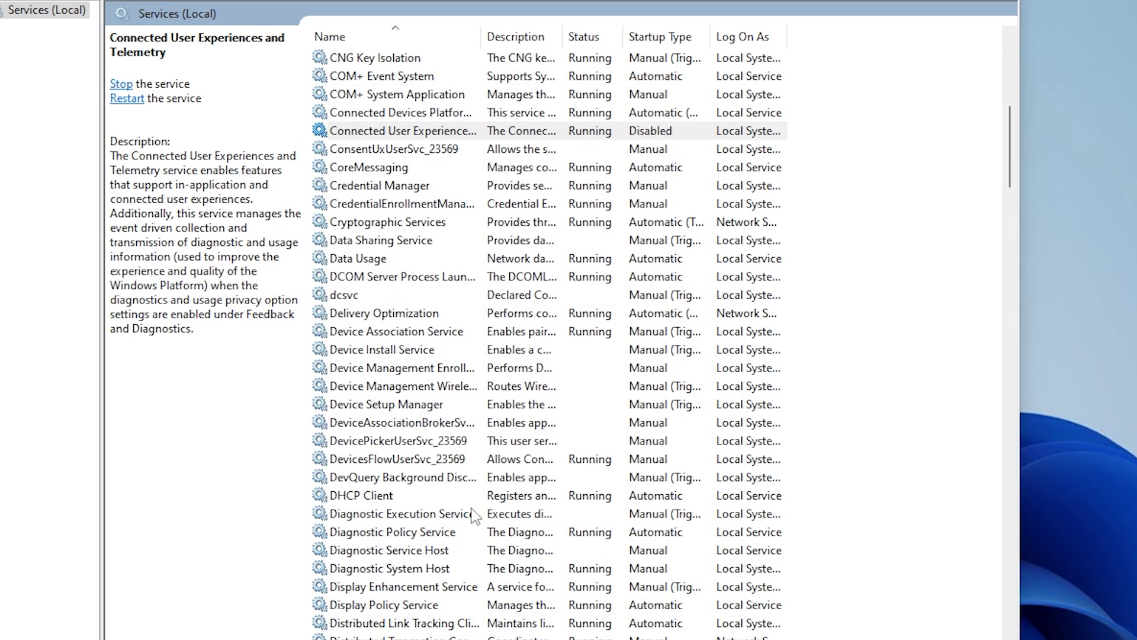
- Set Downloaded Maps Manager's startup type to Disabled
scroll(474, 515, down, 7)
click(383, 296)
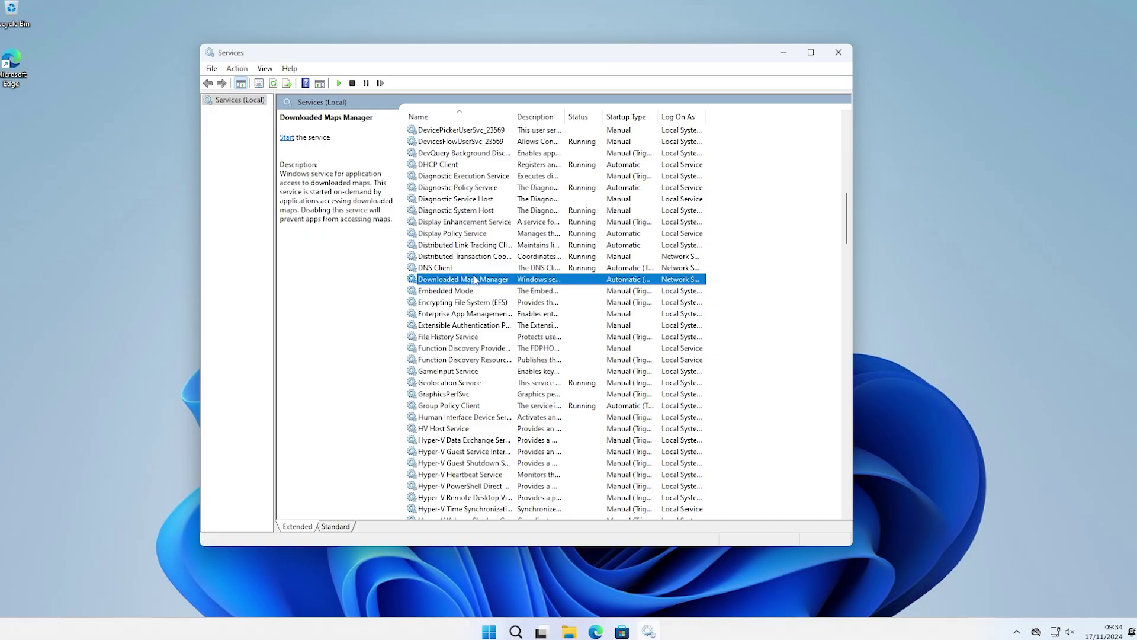
right_click(474, 278)
click(481, 374)
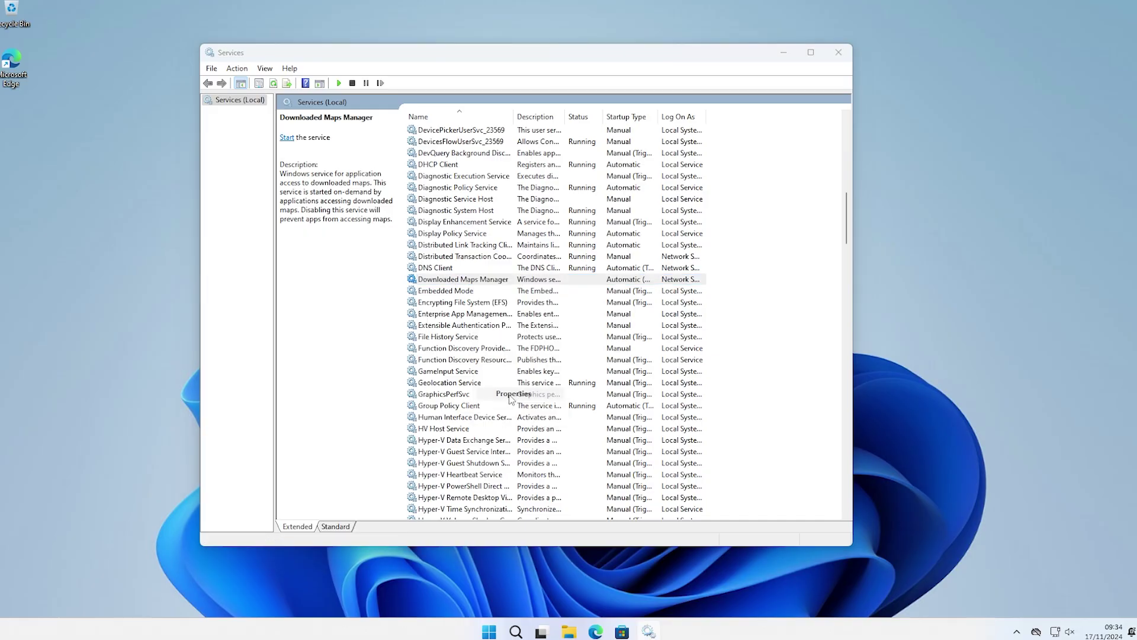
click(504, 289)
key(Down)
key(Down)
key(Down)
key(Return)
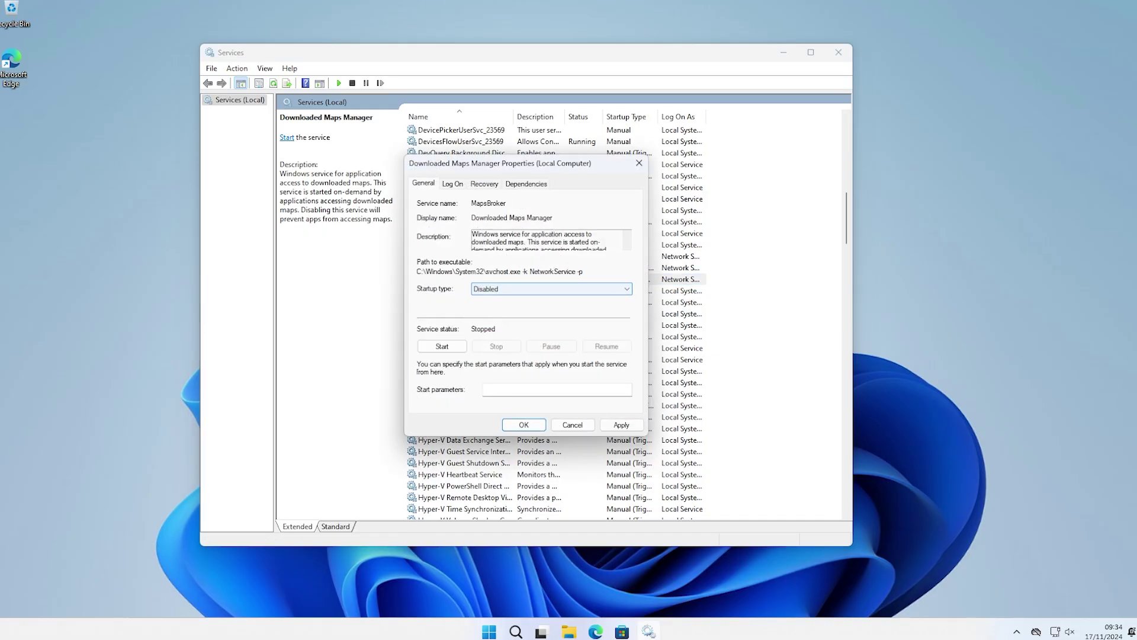
click(621, 424)
click(524, 424)
- Set Windows Insider Service's startup type to Disabled
scroll(503, 385, down, 20)
click(485, 338)
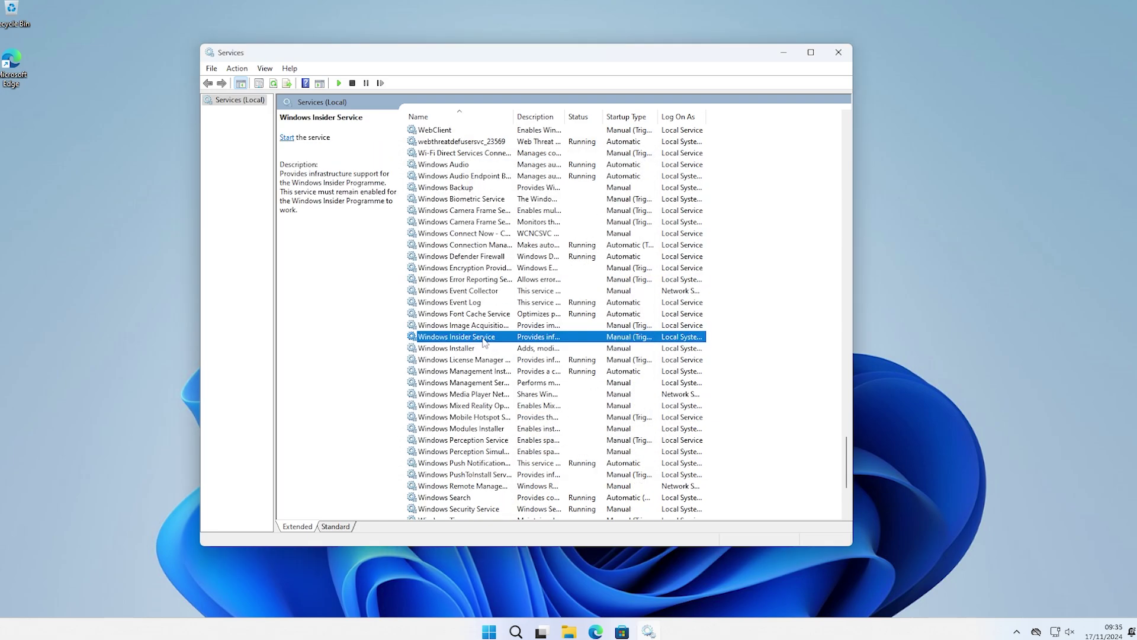
right_click(486, 342)
click(508, 457)
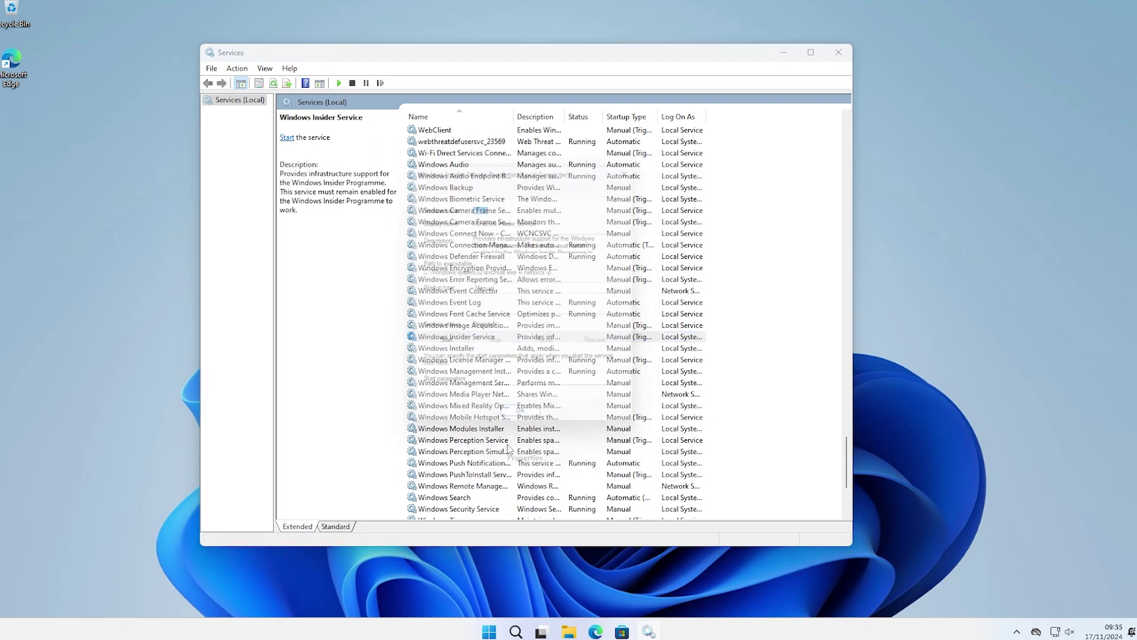
click(502, 289)
click(504, 326)
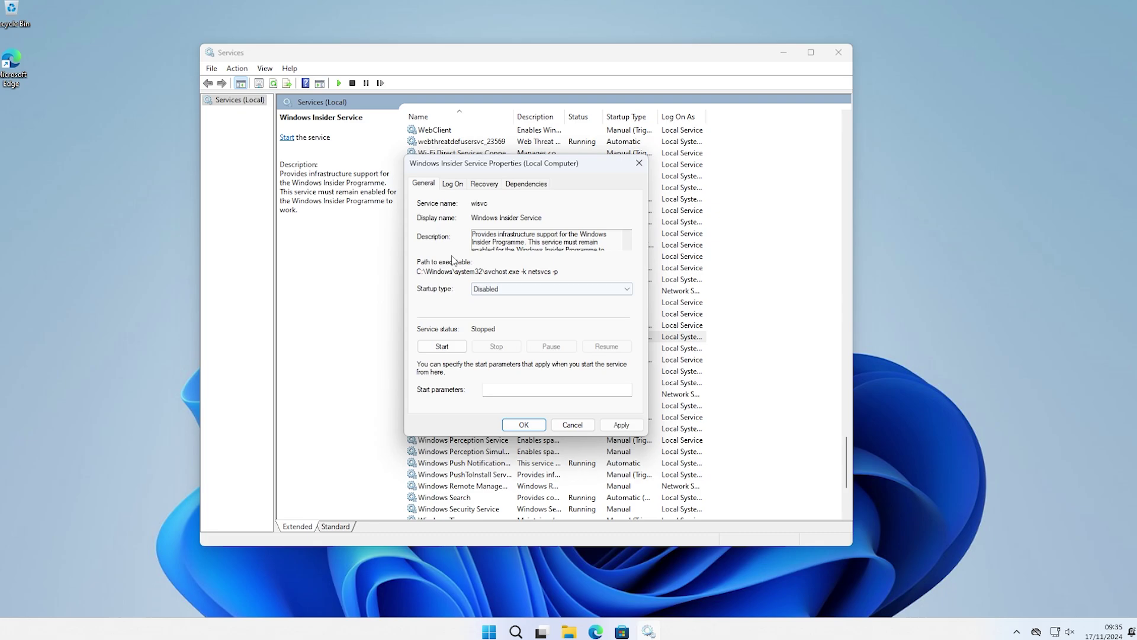
click(619, 426)
click(523, 424)
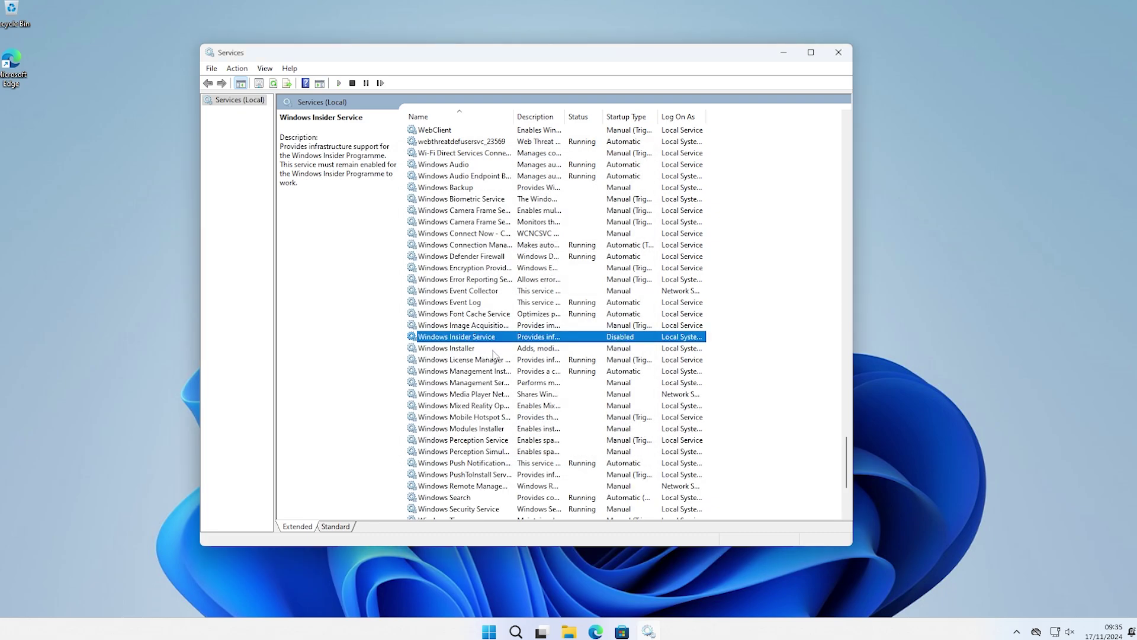
scroll(492, 354, up, 20)
click(465, 360)
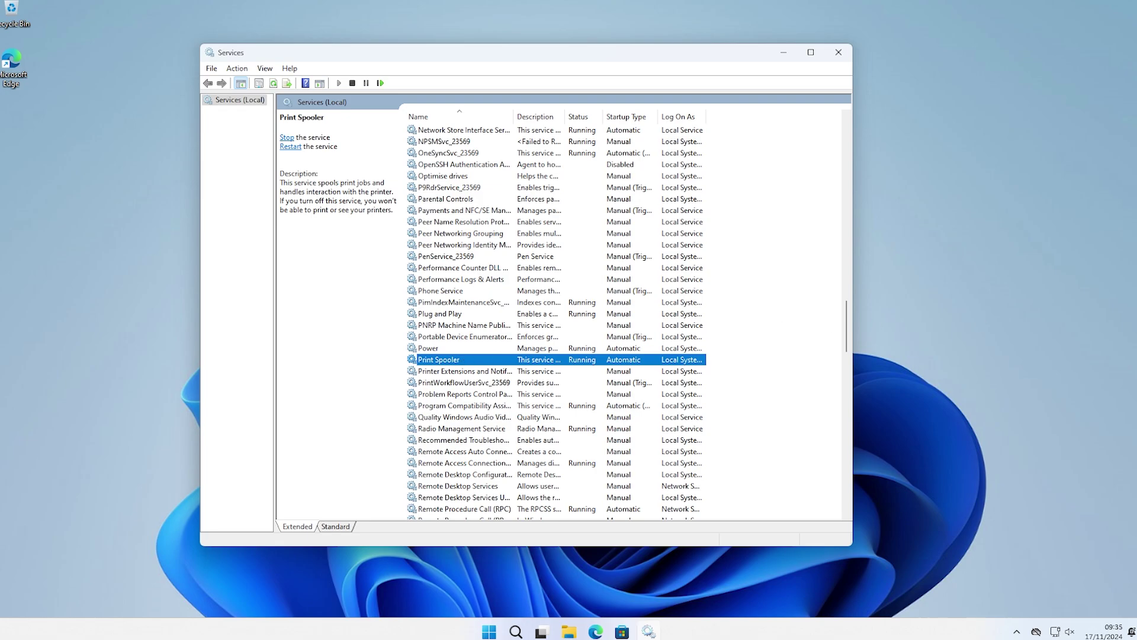
right_click(461, 362)
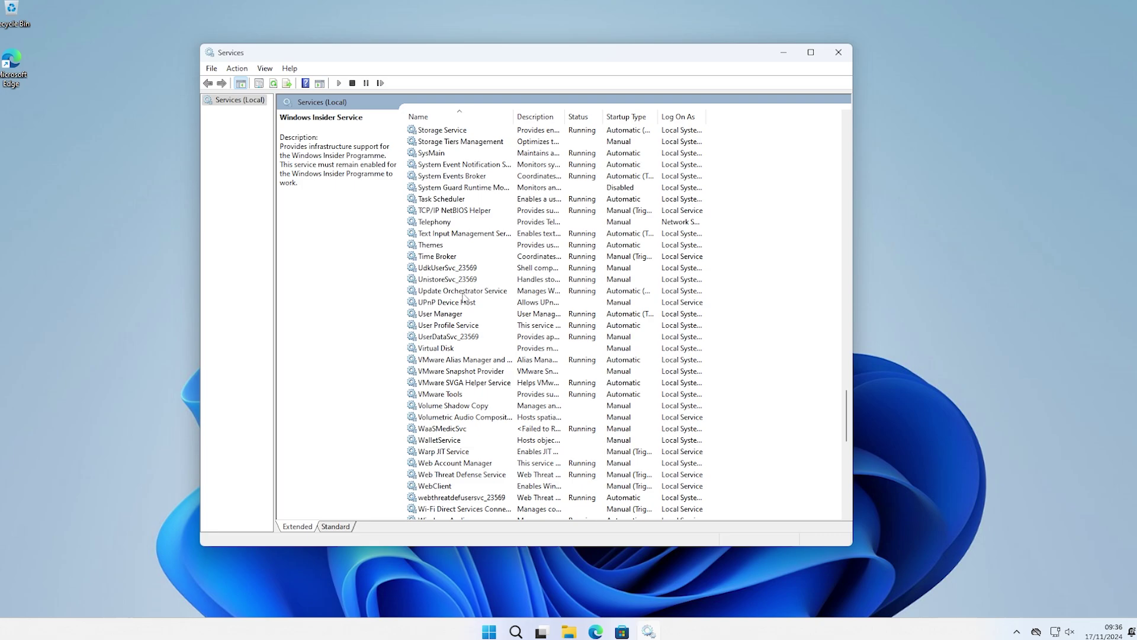
scroll(463, 297, up, 20)
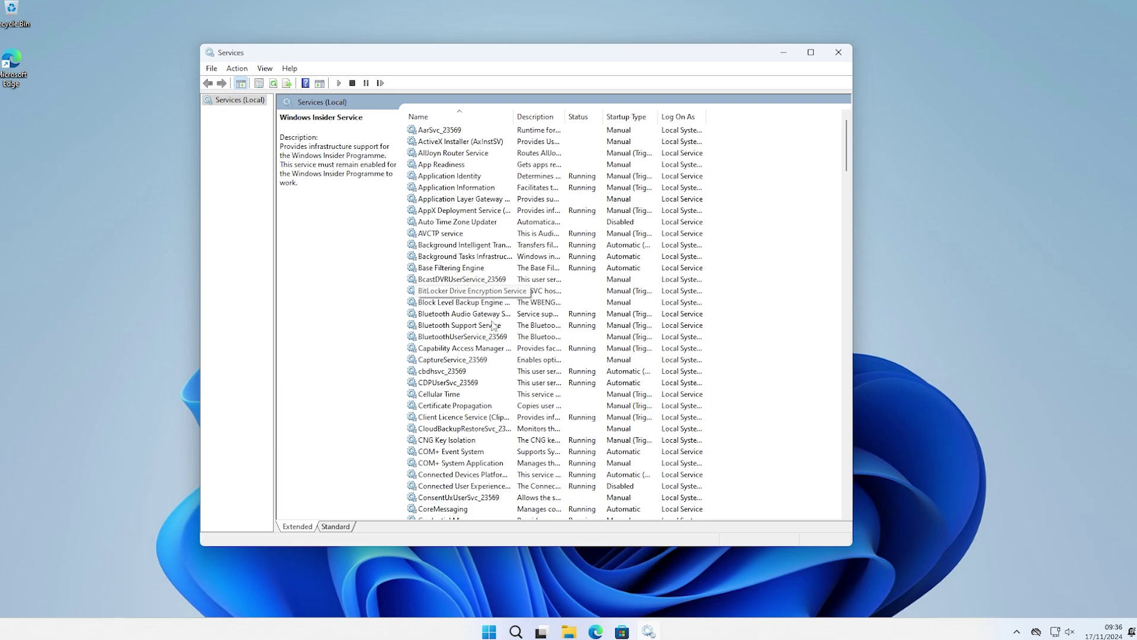
scroll(492, 325, down, 1)
scroll(496, 350, down, 1)
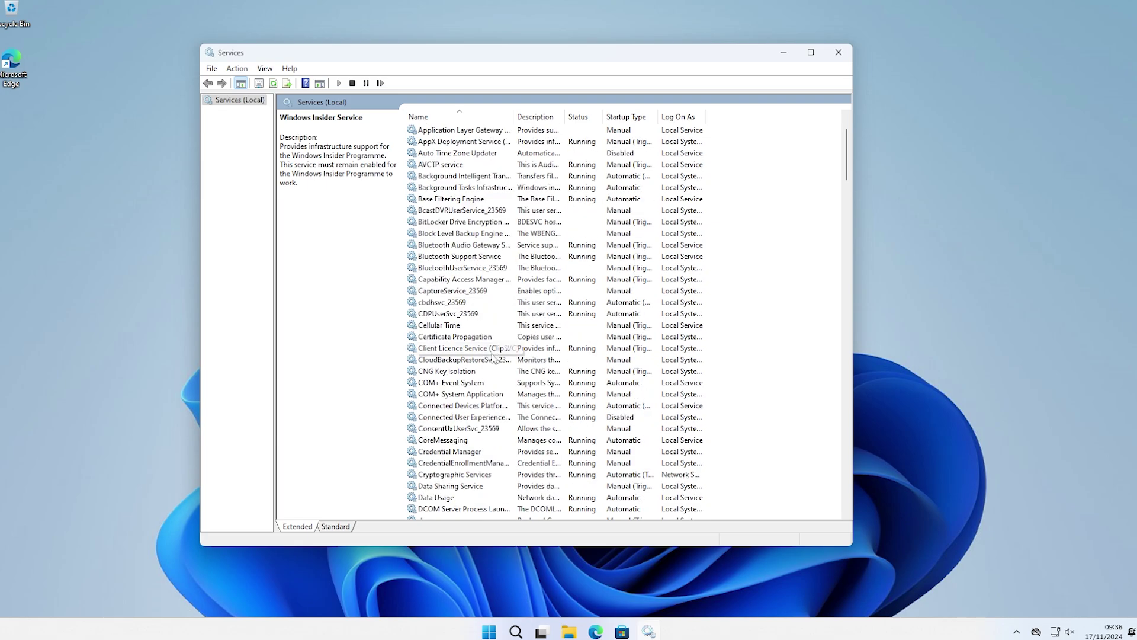